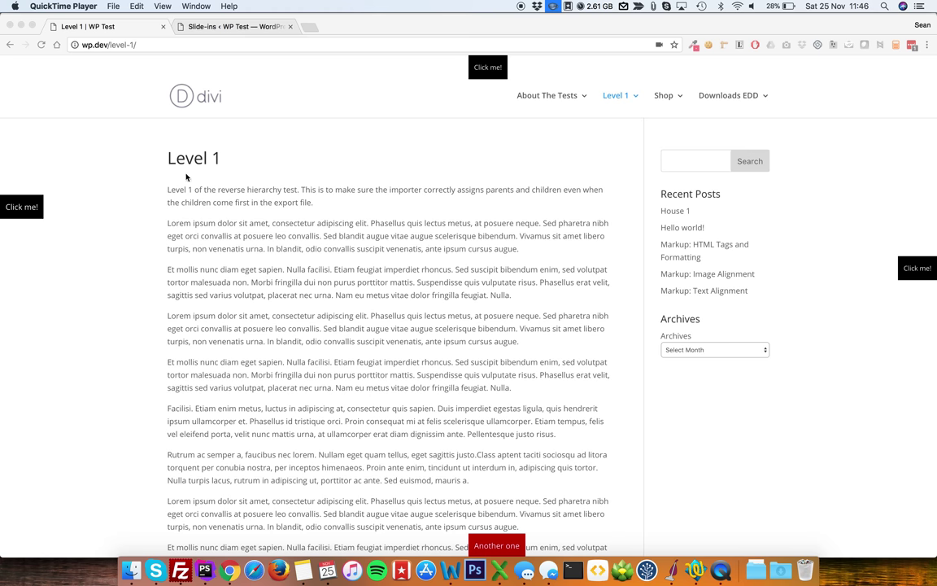
- Open the left-edge slide-in on the Level 1 page, view its contact form and map, and close it again
left_click(29, 252)
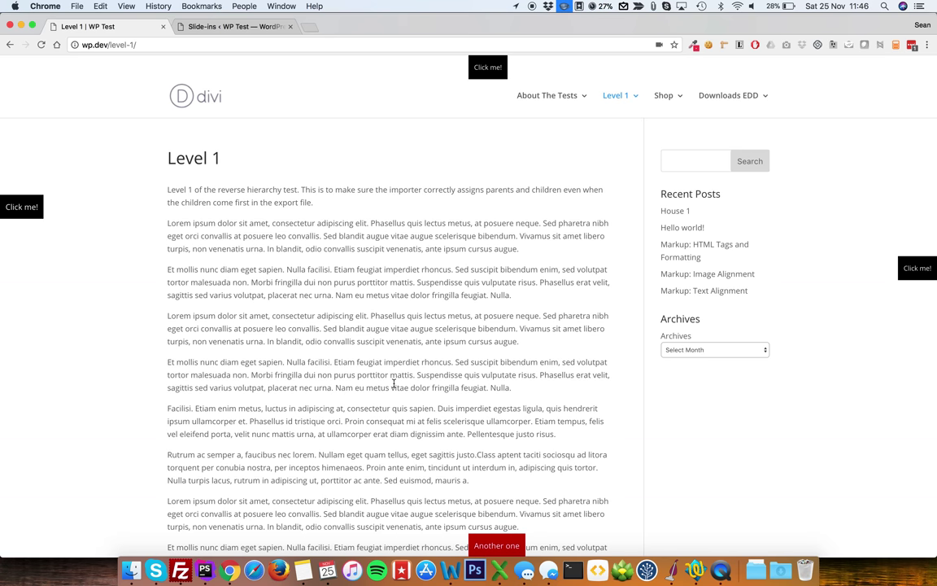
left_click(37, 208)
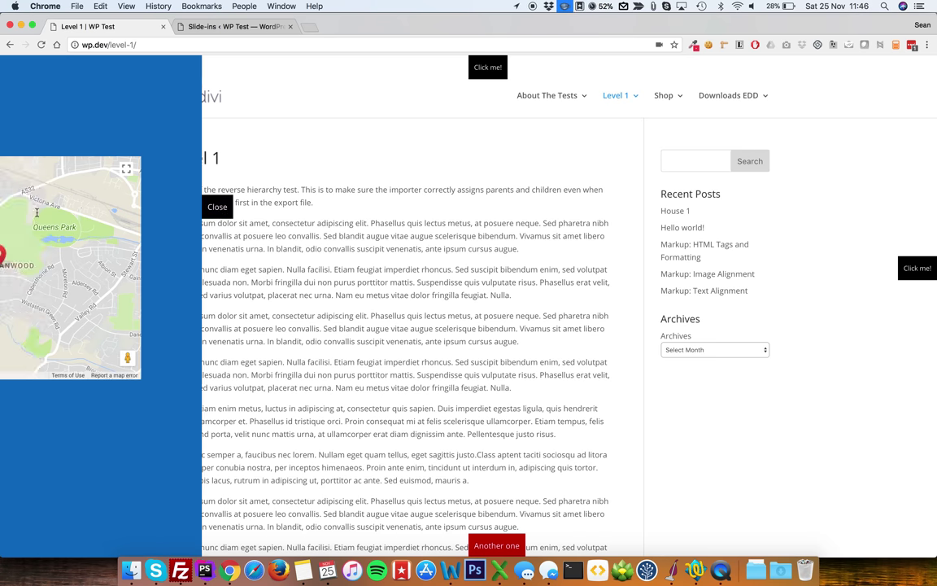
mouse_move(579, 111)
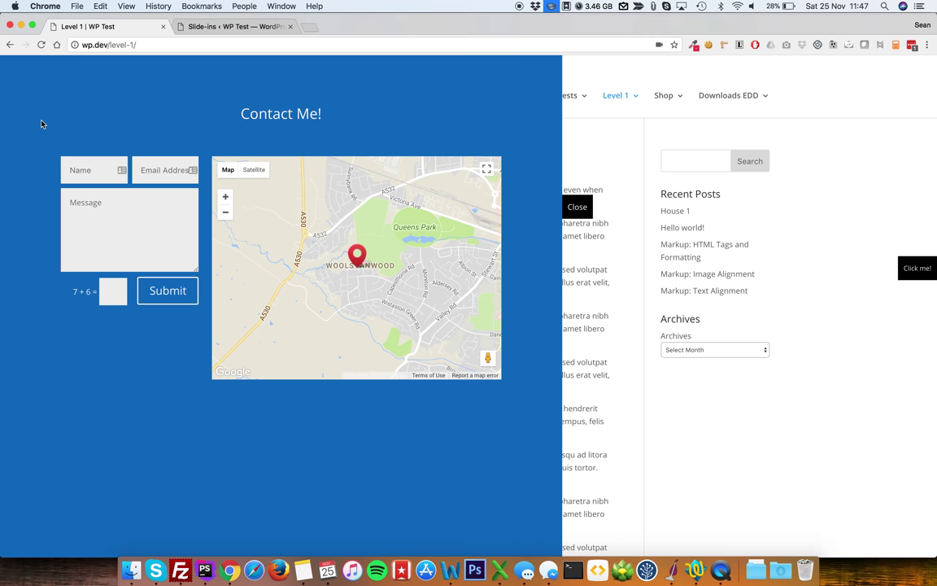
left_click(573, 213)
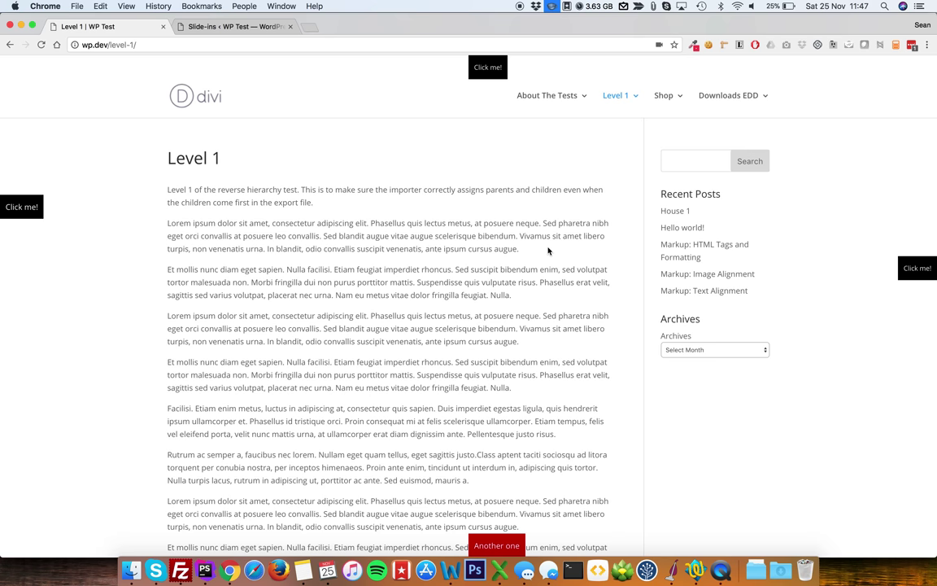
- Preview the slide-ins at the page's bottom, right and top edges, opening and closing each one in turn
left_click(498, 546)
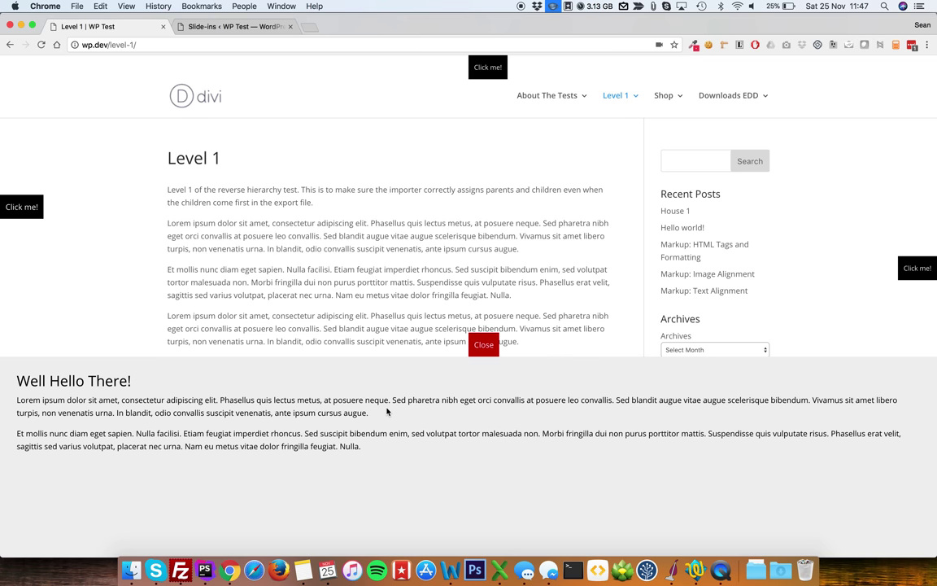
left_click(484, 341)
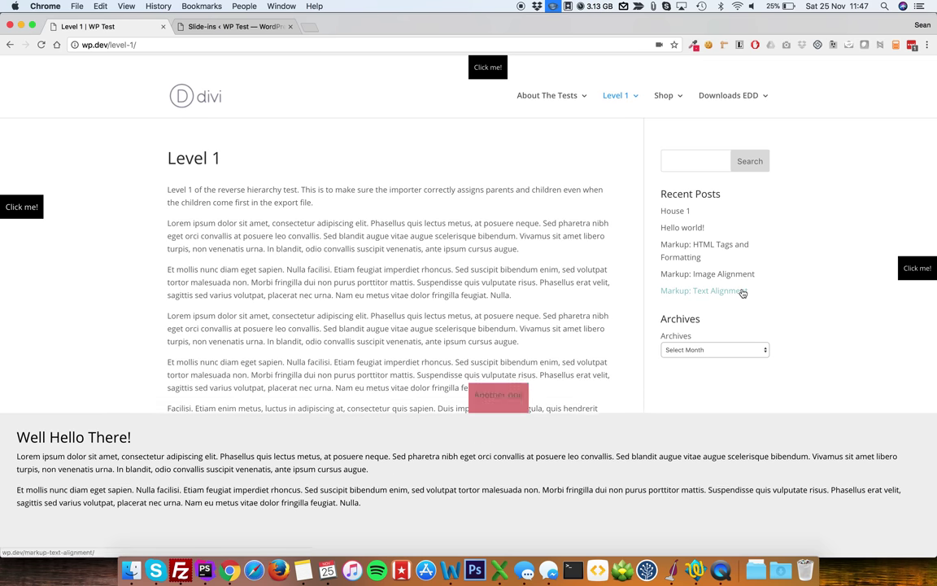
left_click(911, 270)
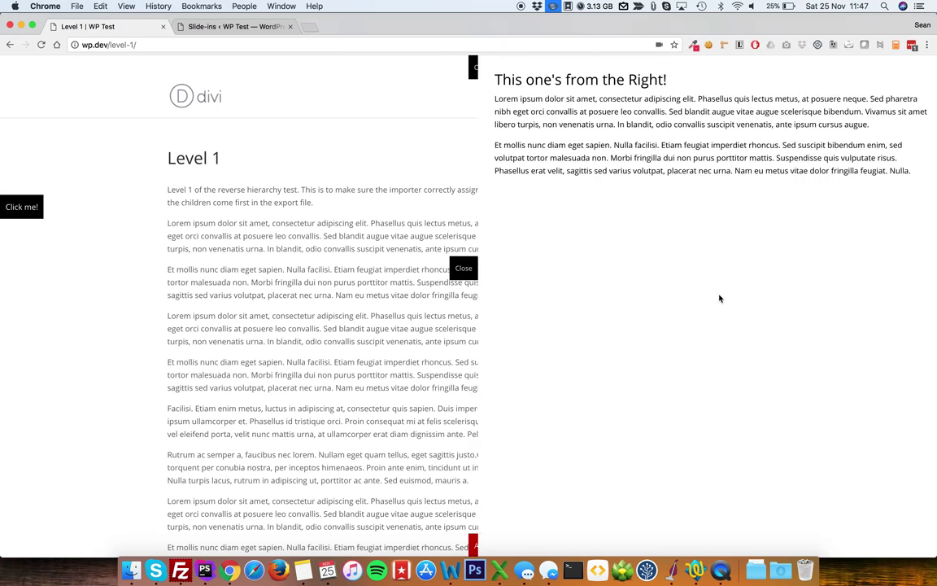
left_click(453, 268)
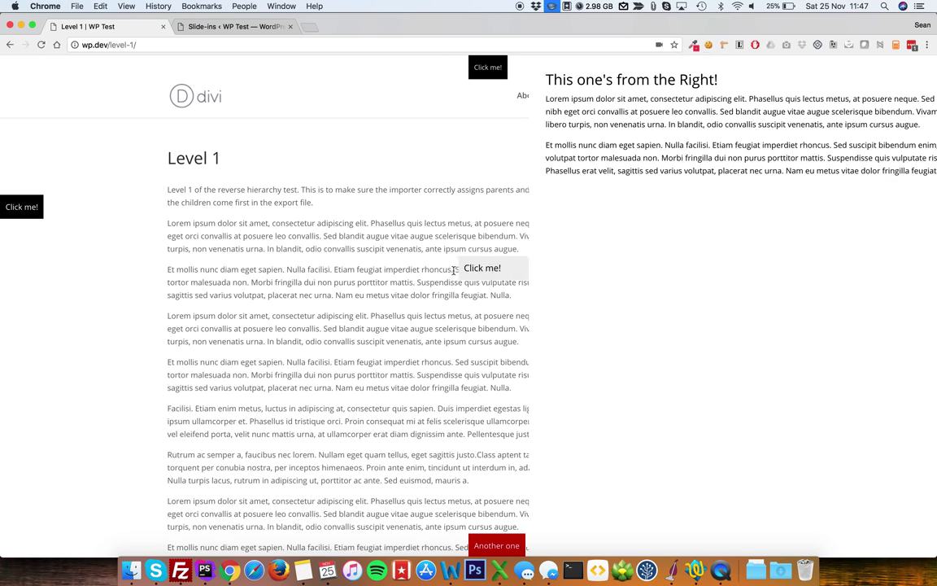
left_click(487, 69)
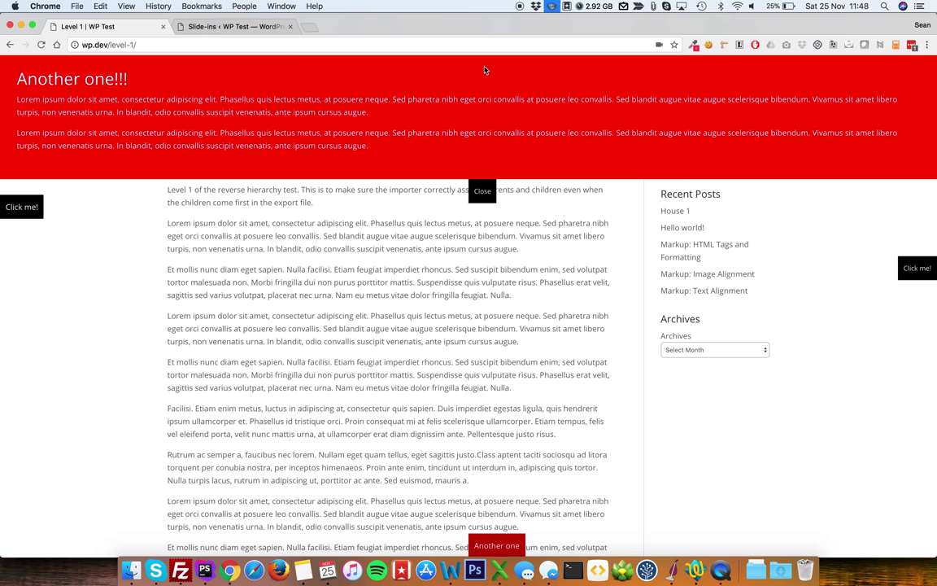
left_click(483, 194)
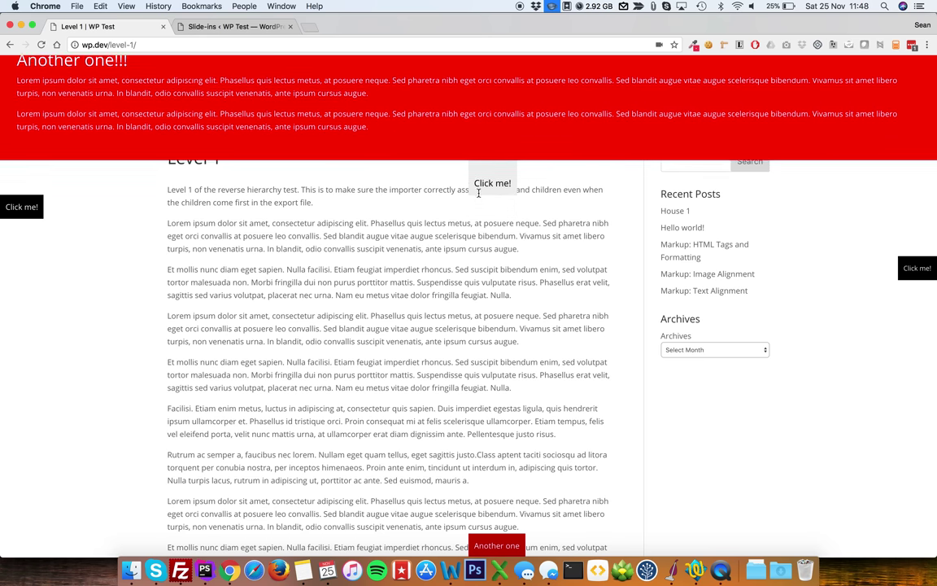
- Start a new slide-in in the WordPress admin and get one 50-word paragraph of lorem ipsum text
left_click(209, 28)
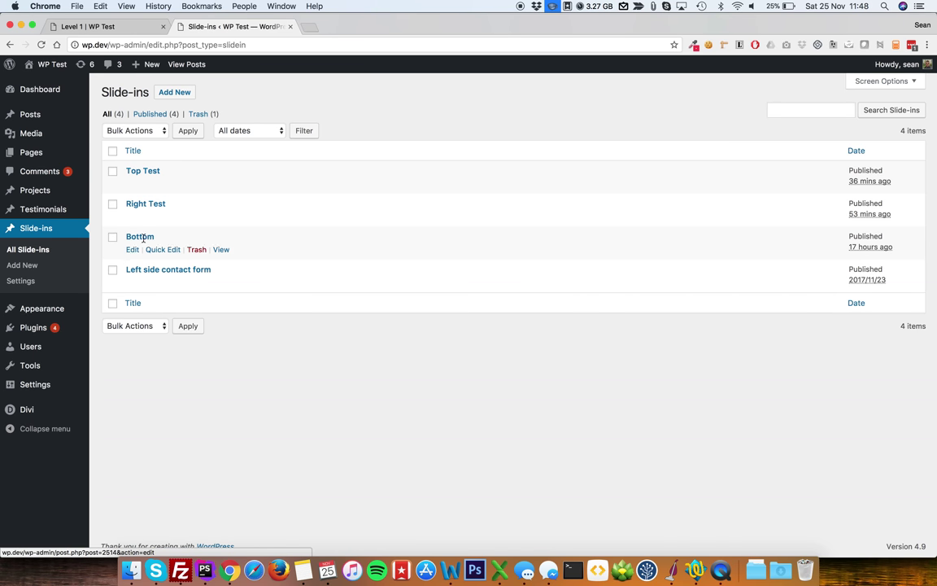
left_click(160, 99)
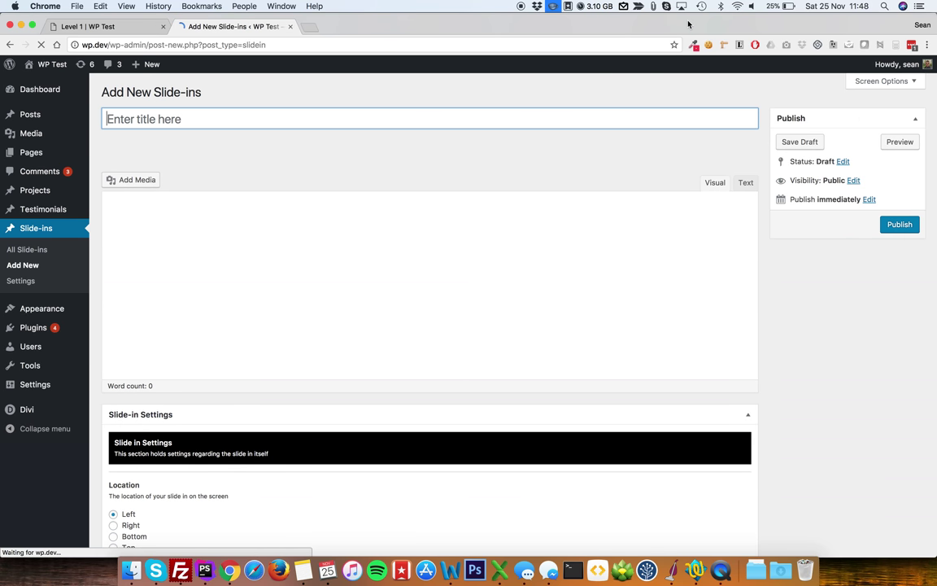
left_click(739, 45)
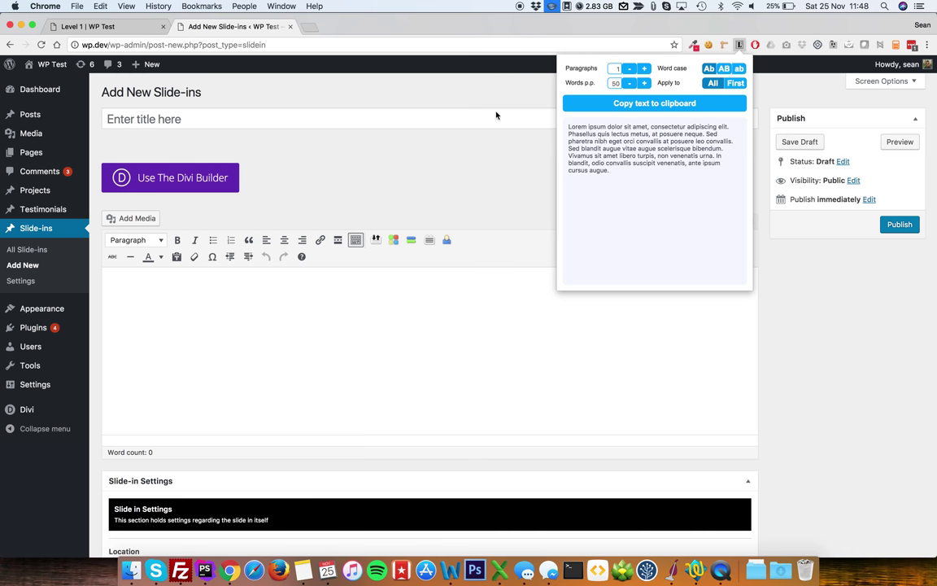
- Title the new slide-in "Example for Video"
left_click(476, 118)
left_click(460, 117)
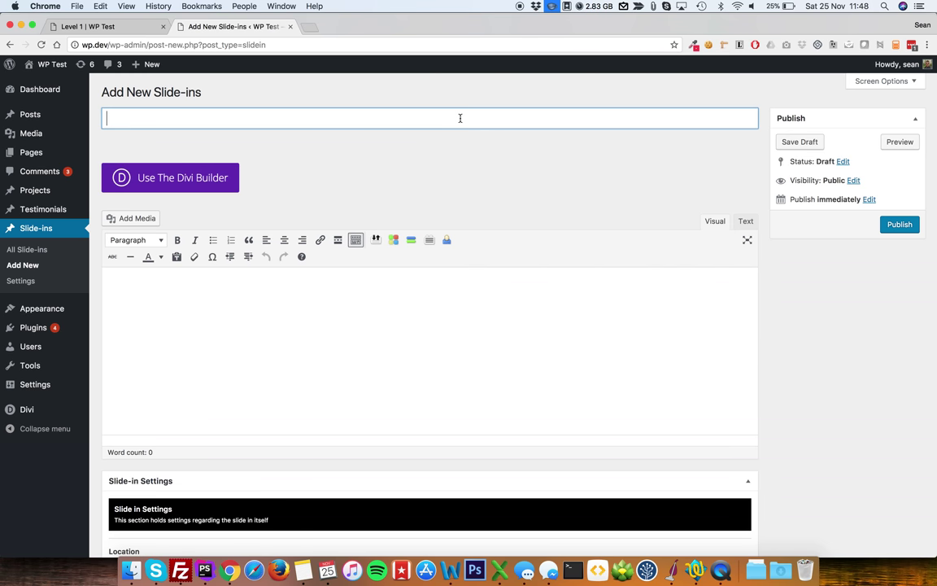
type("Example fo")
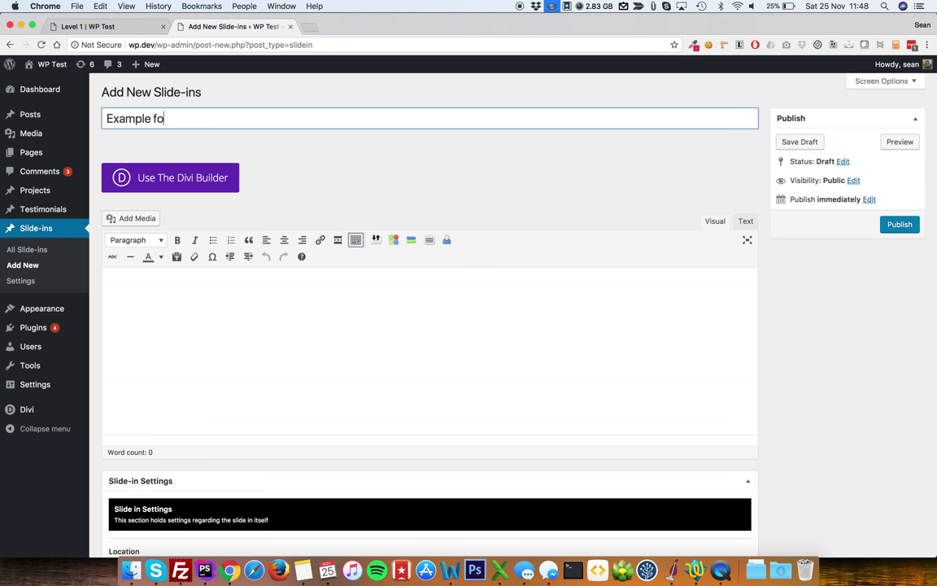
type("r Video")
key("Tab")
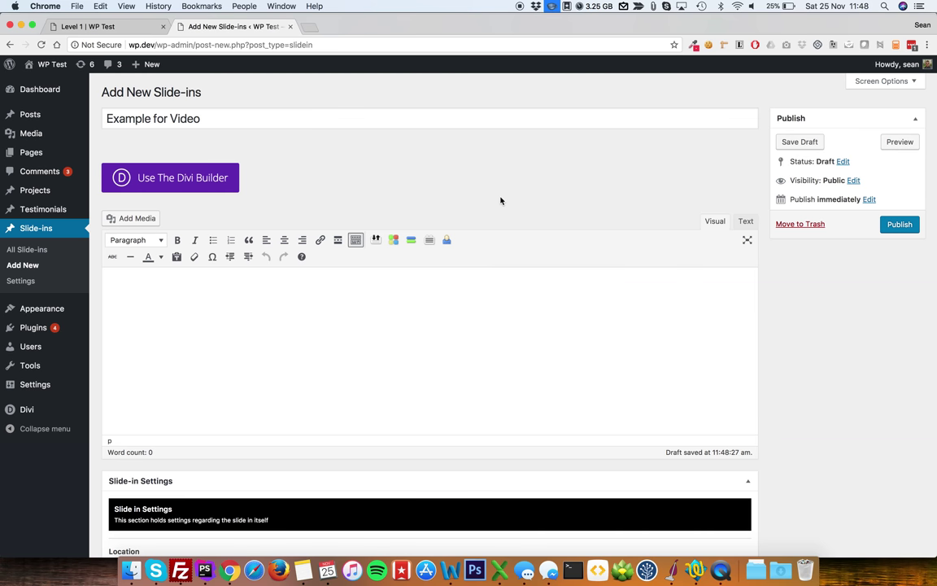
- Fill the slide-in's content with the lorem ipsum paragraph, inserted twice as two separate paragraphs
type("Lorem ipsum dolor sit amet, consectetur adipiscing elit. Phasellus quis lectus metus, at posuere neque. Sed pharetra nibh eget orci convallis at posuere leo convallis. Sed blandit augue vitae augue scelerisque bibendum. Vivamus sit amet libero turpis, non venenatis urna. In blandit, odio convallis suscipit venenatis, ante ipsum cursus augue.")
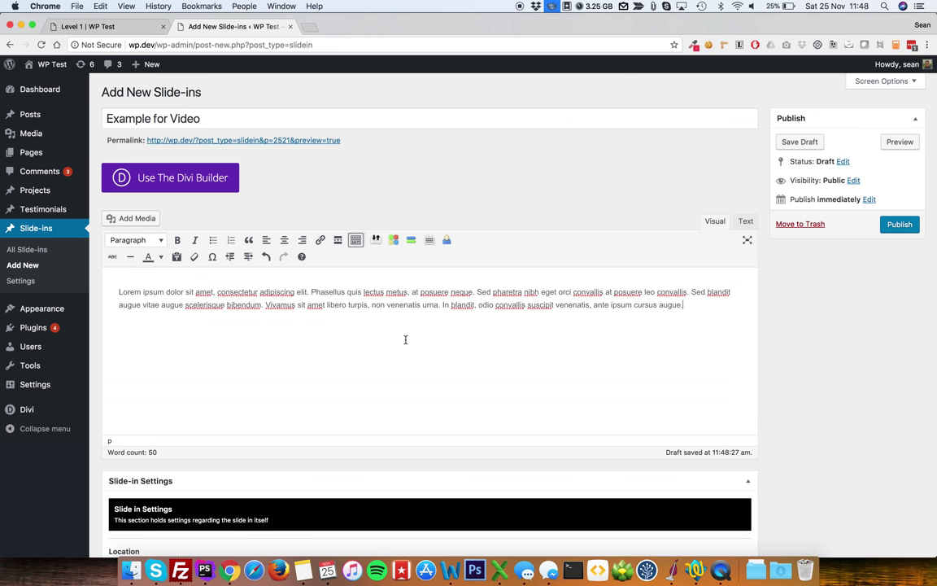
key("Return")
type("Lorem ipsum dolor sit amet, consectetur adipiscing elit. Phasellus quis lectus metus, at posuere neque. Sed pharetra nibh eget orci convallis at posuere leo convallis. Sed blandit augue vitae augue scelerisque bibendum. Vivamus sit amet libero turpis, non venenatis urna. In blandit, odio convallis suscipit venenatis, ante ipsum cursus augue.")
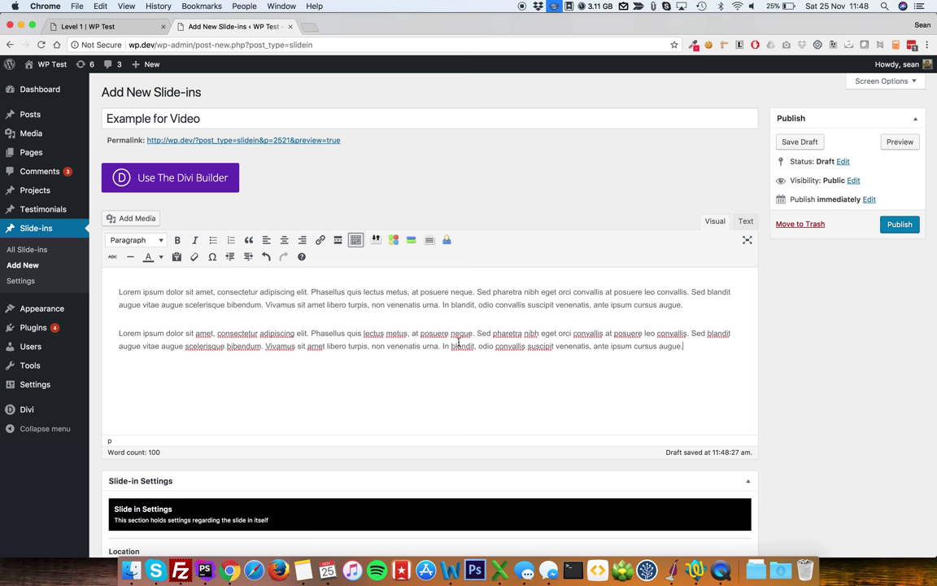
- Examine the slide-in settings for location, width, height, start position, colours, padding and content font sizes
scroll(481, 342, "down", 5)
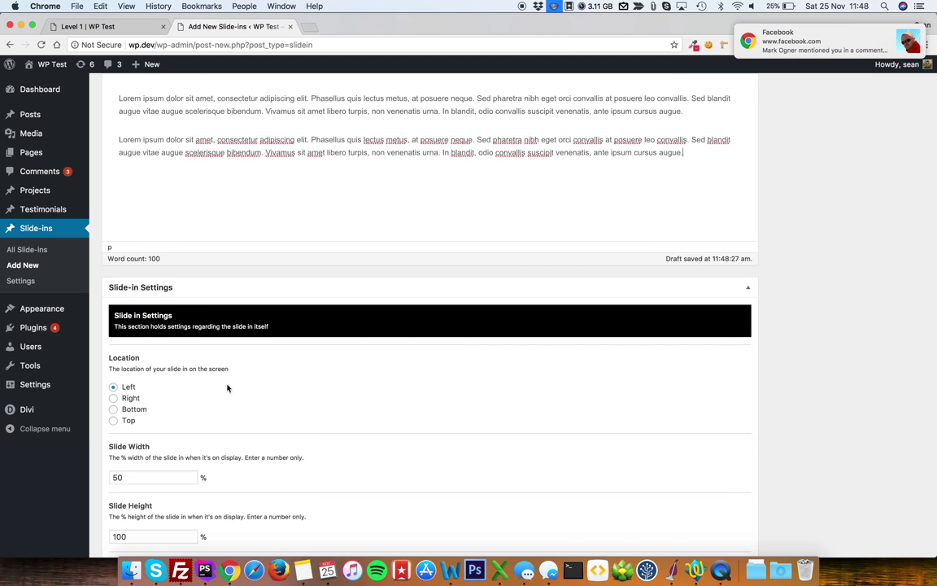
scroll(227, 388, "down", 2)
scroll(228, 388, "down", 2)
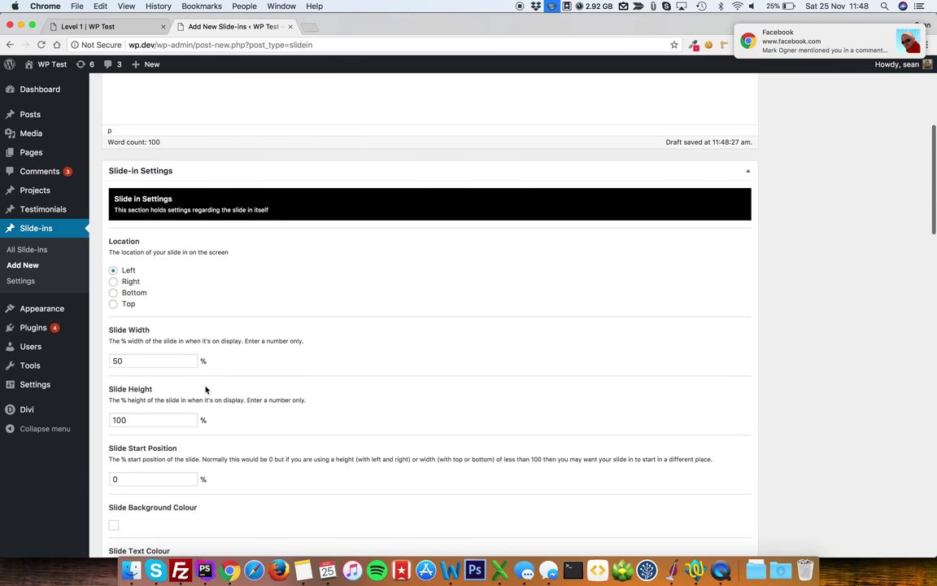
left_click(140, 360)
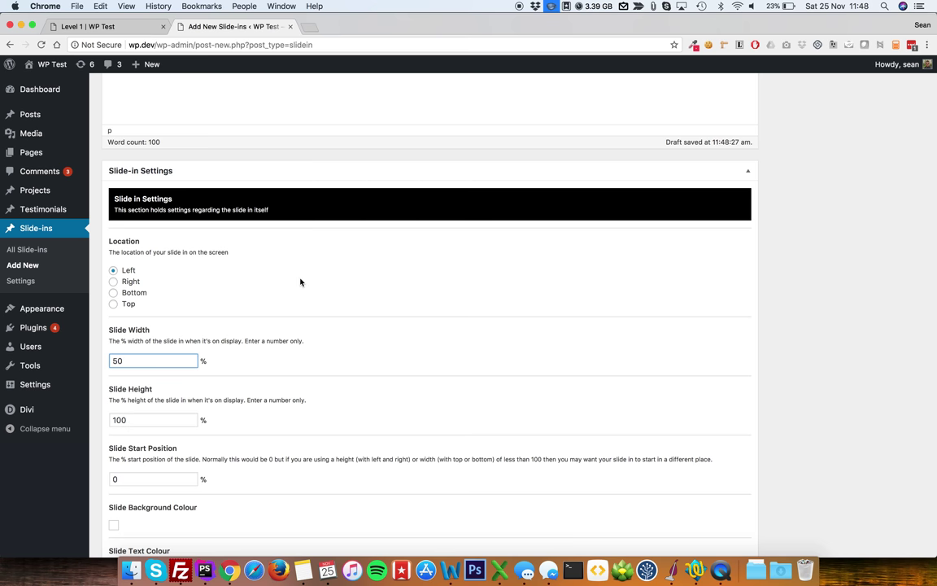
scroll(300, 281, "down", 10)
scroll(300, 281, "up", 3)
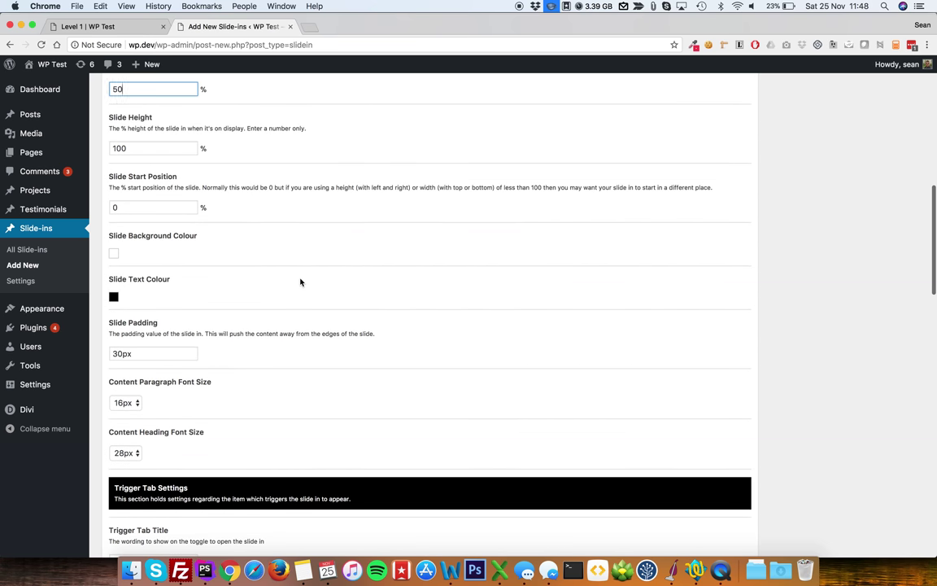
- Examine the trigger tab settings for titles, font sizes, normal and hovered colours, padding and tab location
scroll(300, 281, "down", 5)
scroll(301, 281, "down", 2)
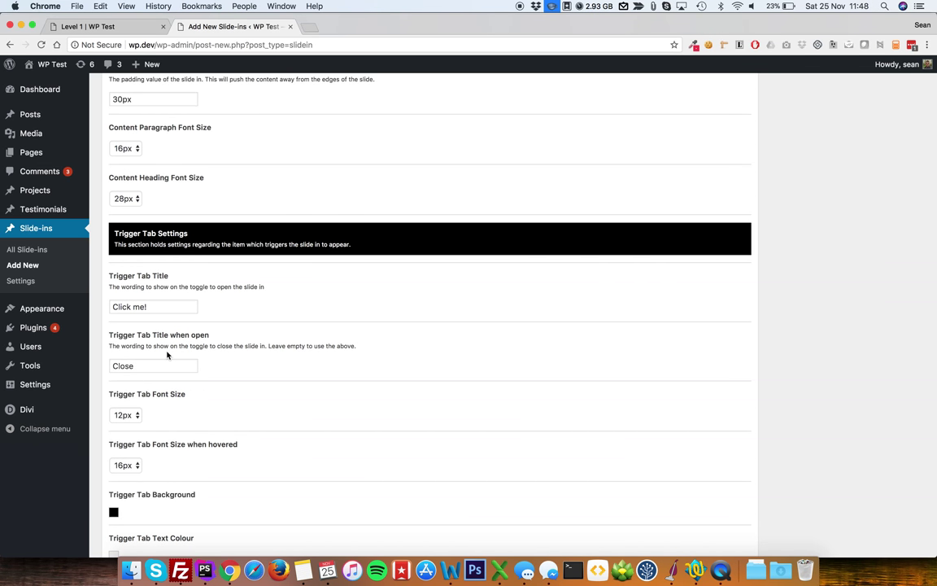
scroll(232, 355, "down", 1)
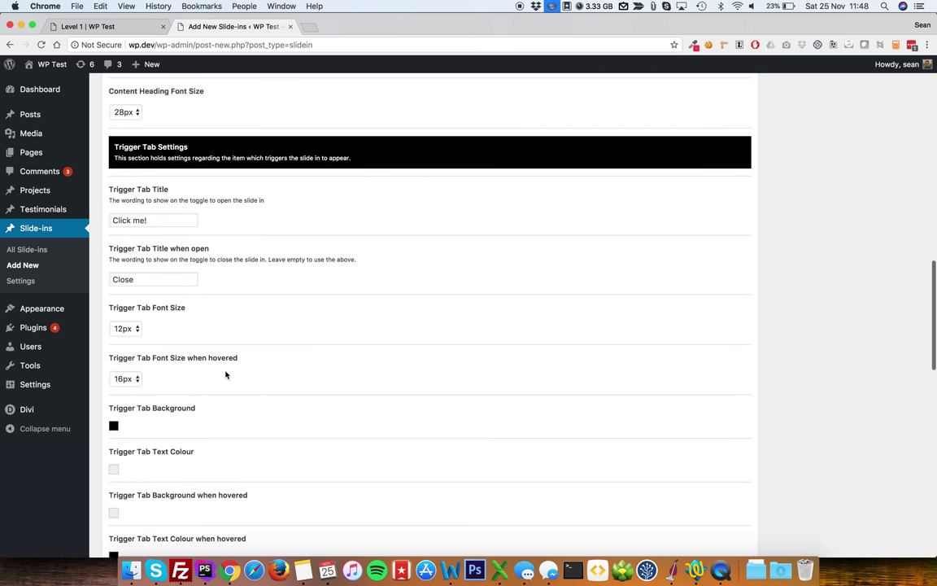
scroll(243, 366, "down", 2)
scroll(183, 383, "down", 5)
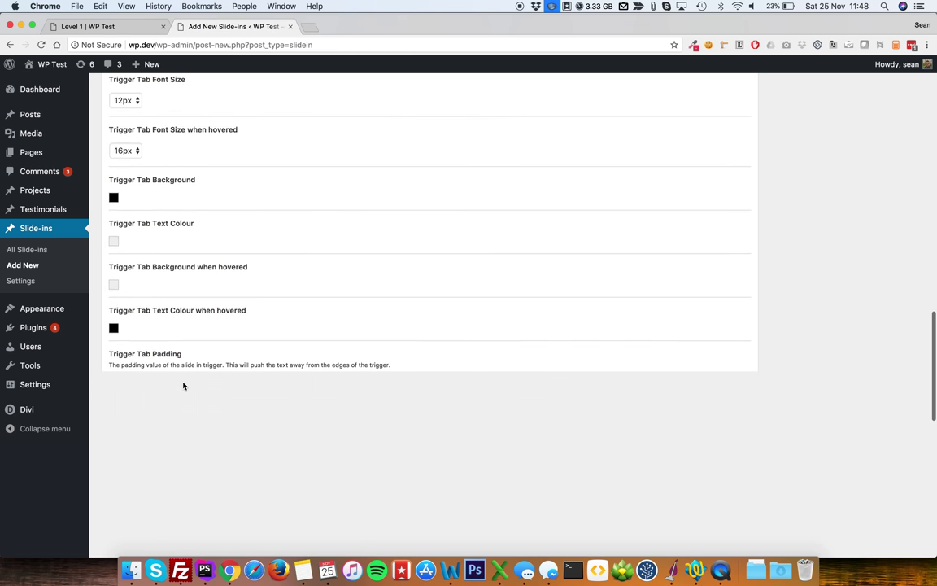
scroll(276, 361, "down", 2)
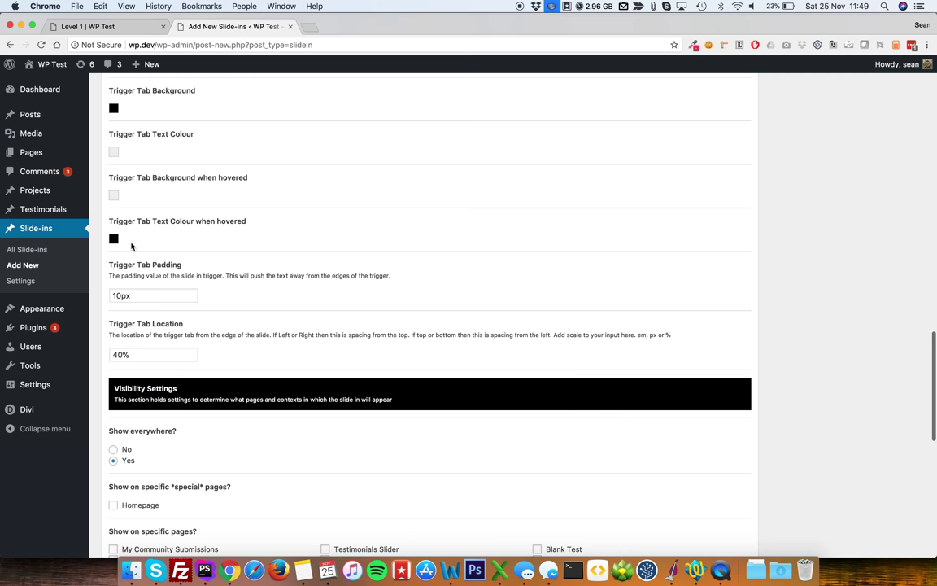
left_click(113, 238)
left_click(215, 243)
scroll(245, 245, "down", 4)
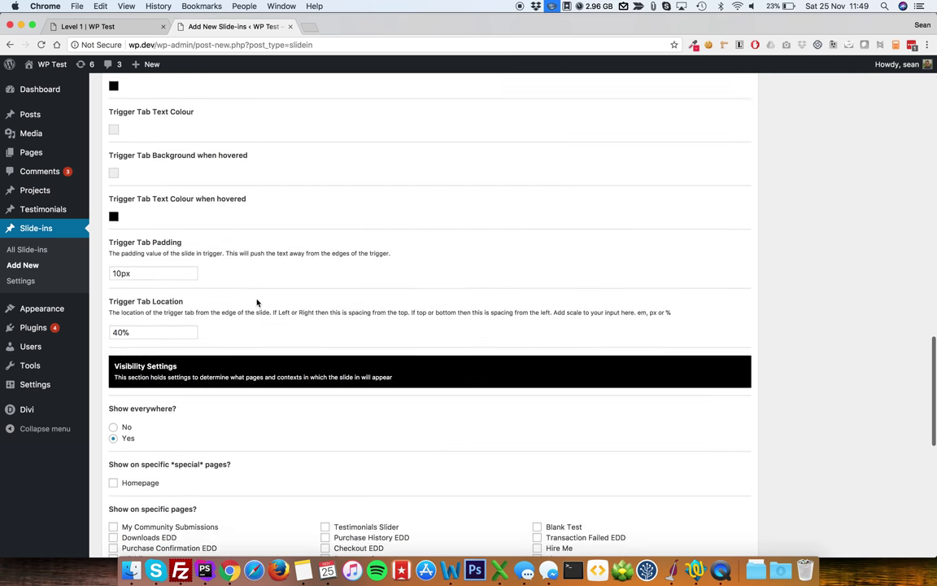
- Examine the visibility settings for showing the slide-in everywhere, on the homepage or on specific pages
scroll(247, 425, "down", 1)
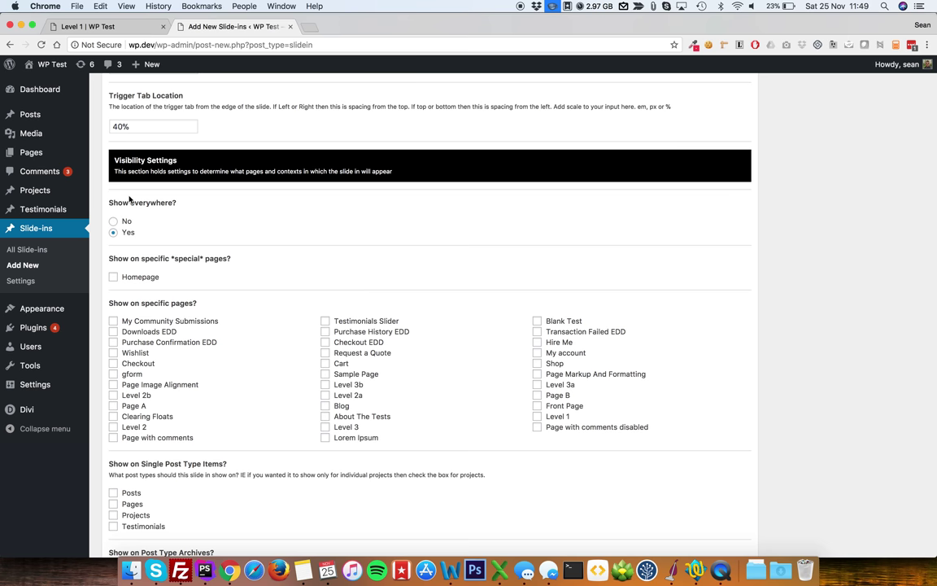
scroll(187, 251, "down", 2)
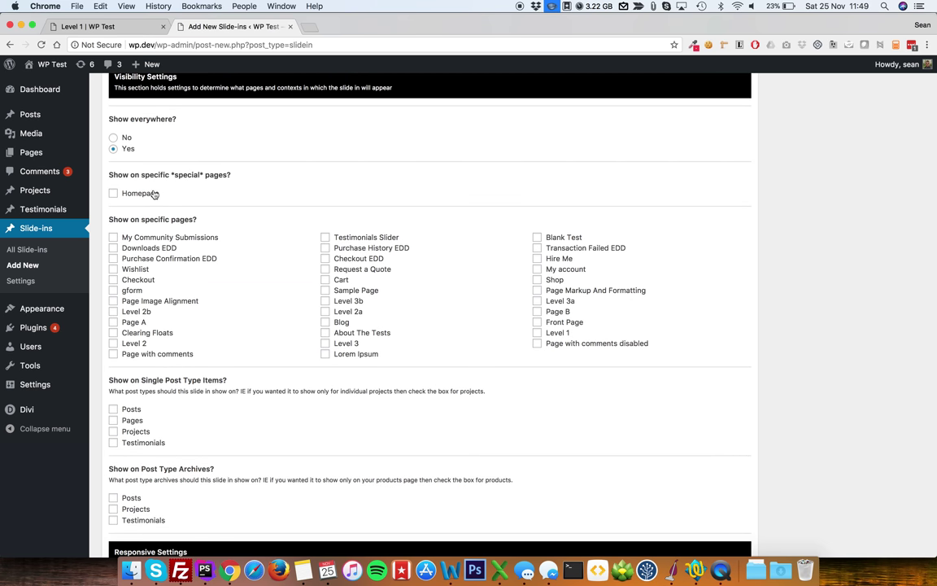
scroll(265, 330, "down", 1)
scroll(265, 330, "down", 2)
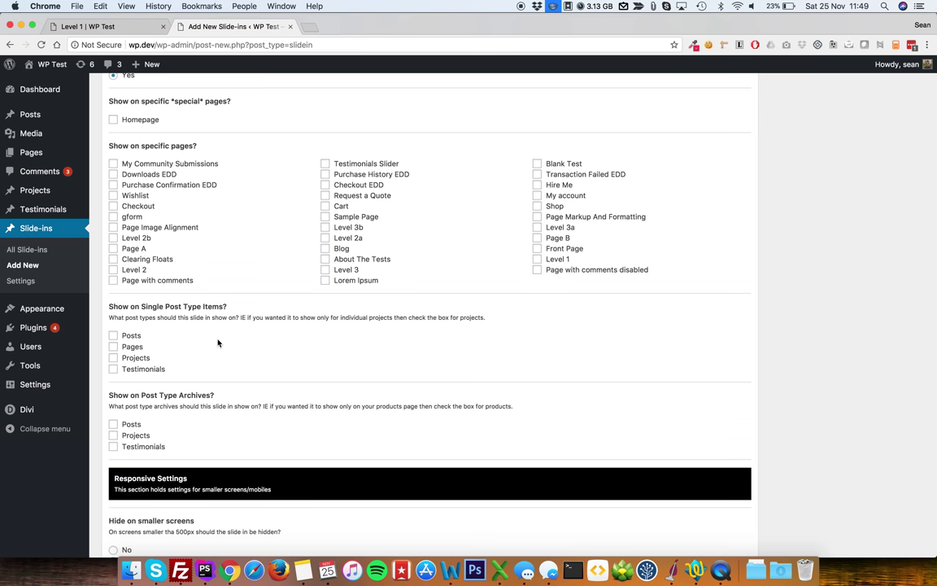
- Try the Projects option for single post type items and the Testimonials and Posts options for archives, leaving all of them unchecked
left_click(126, 361)
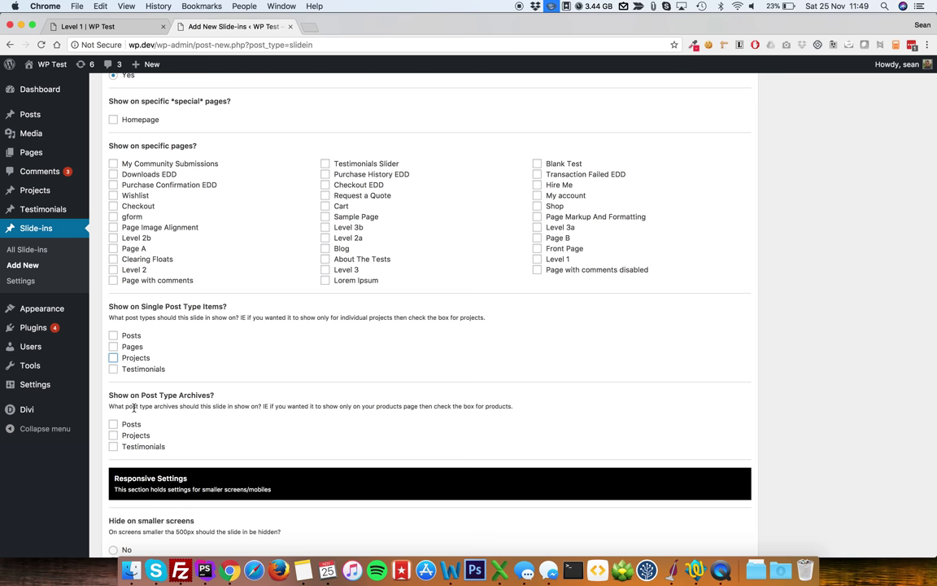
scroll(167, 399, "down", 1)
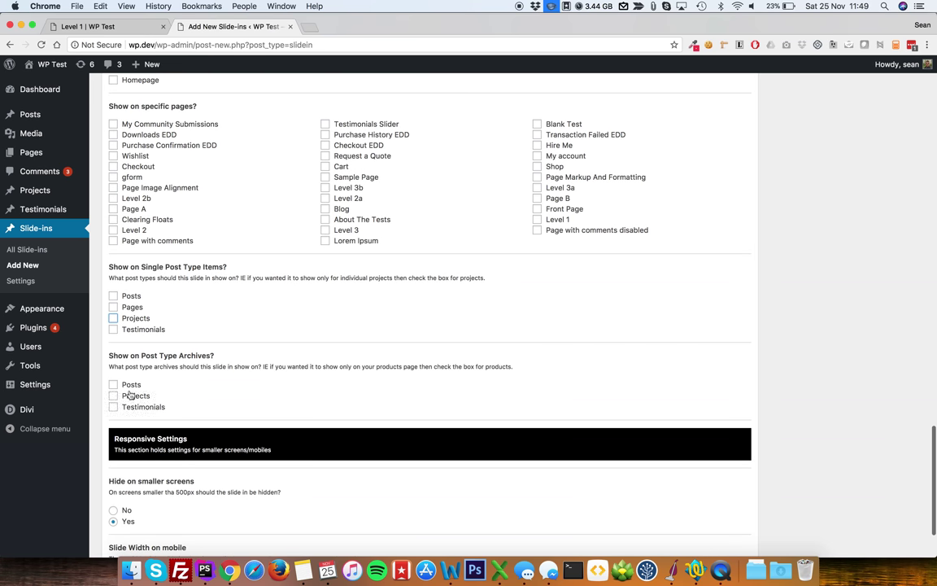
left_click(133, 410)
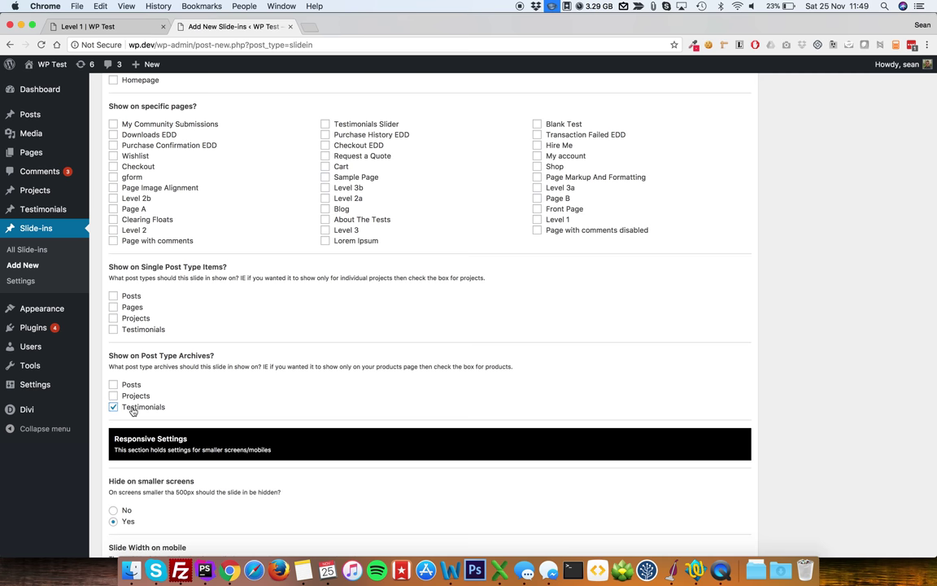
left_click(133, 409)
left_click(130, 387)
- Examine the responsive settings for hiding the slide-in on smaller screens and for its width on mobile
scroll(197, 376, "down", 3)
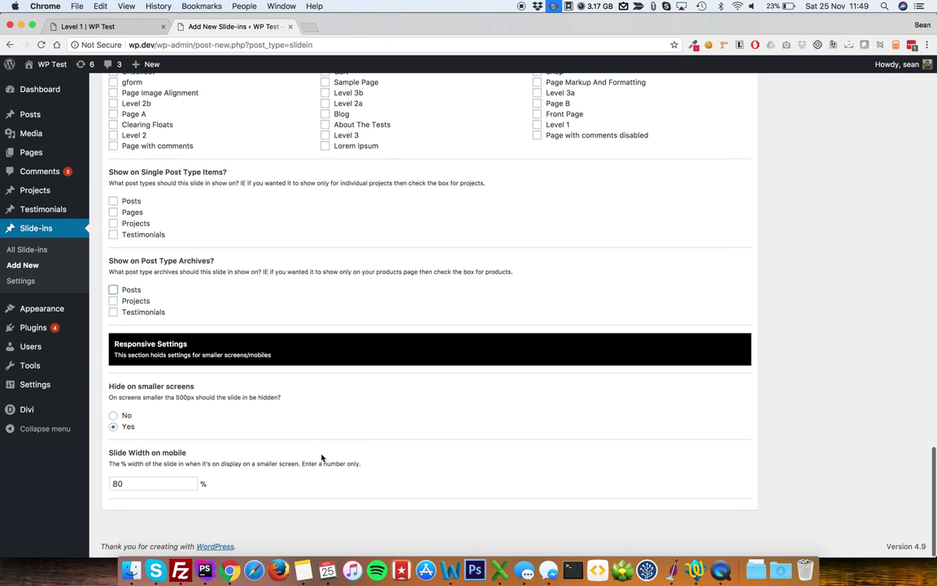
scroll(410, 307, "up", 15)
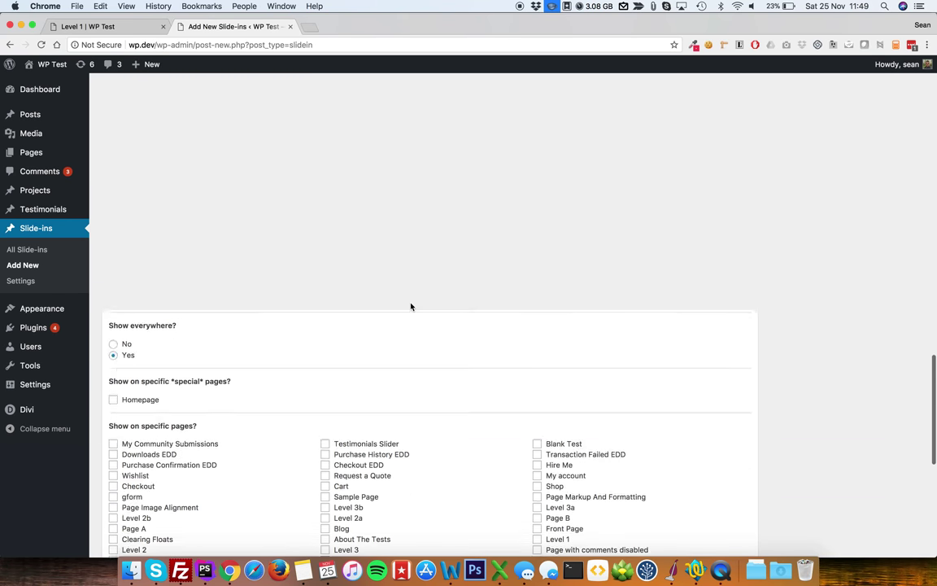
- Publish the Example for Video slide-in and open it from its new trigger tab on the reloaded Level 1 page
scroll(411, 307, "up", 15)
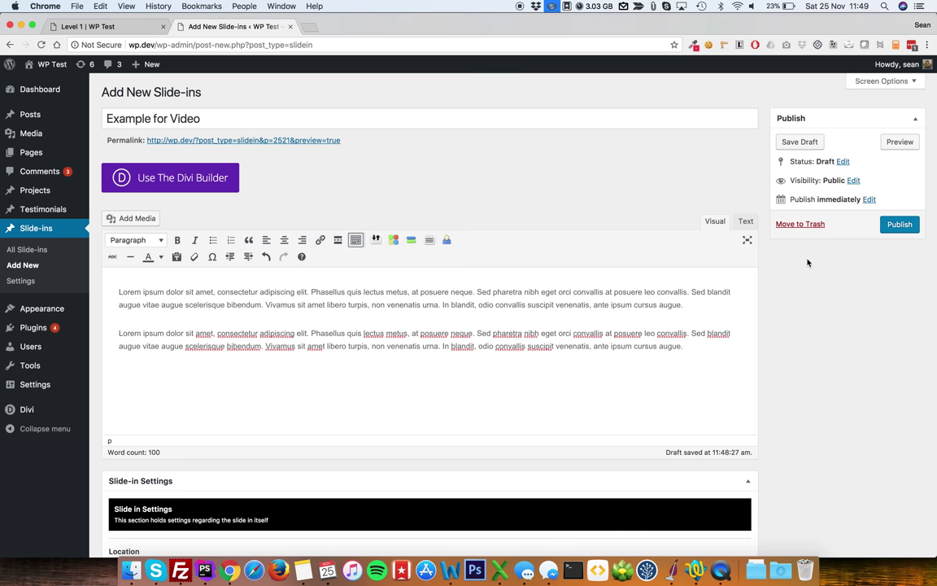
left_click(899, 224)
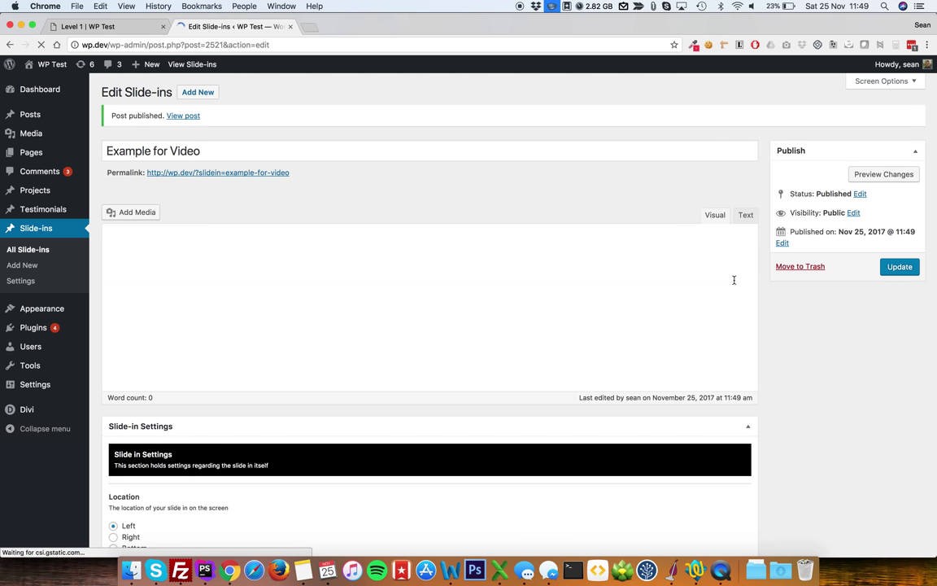
left_click(124, 28)
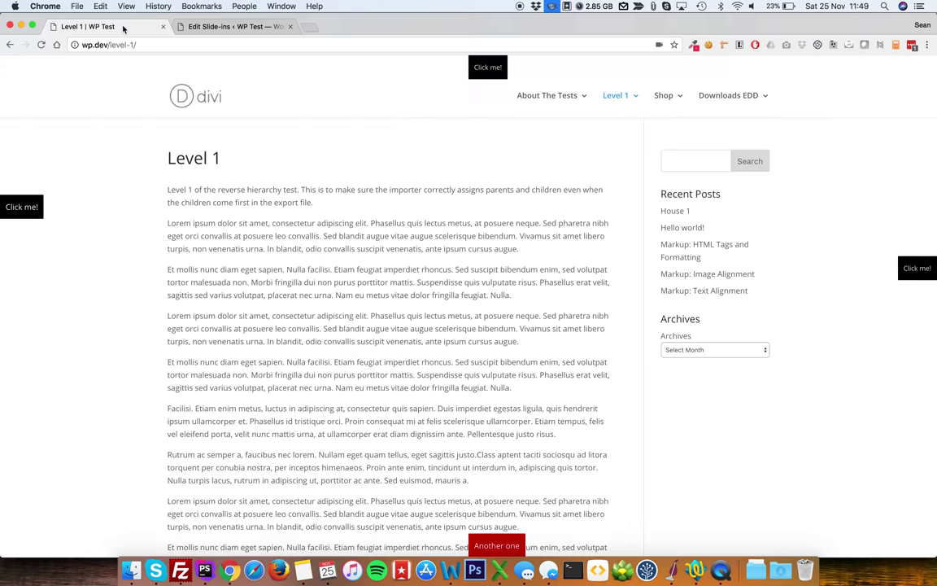
key("super+r")
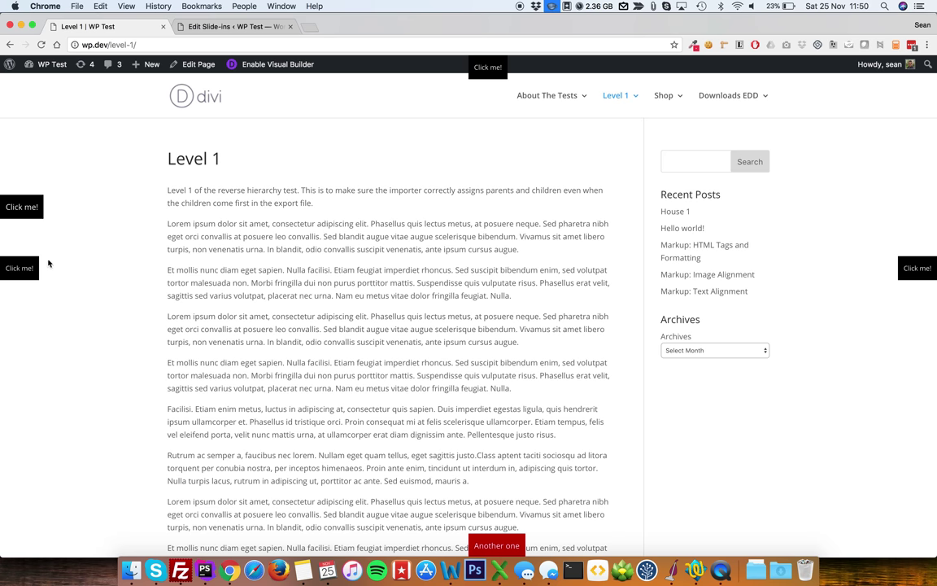
left_click(24, 277)
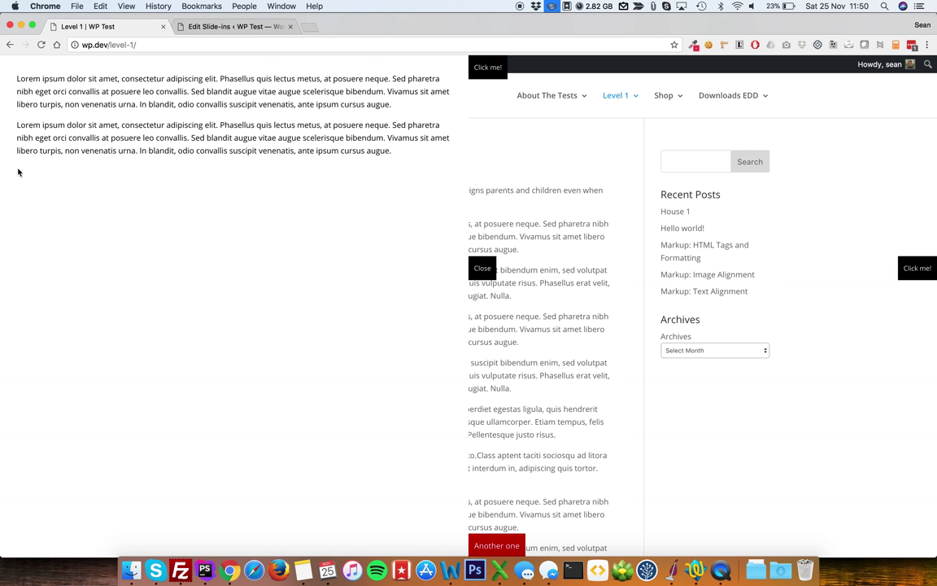
- Review the published slide-in's content and its location, size, start position, colour, padding and font settings in the editor
left_click(182, 26)
scroll(315, 223, "down", 10)
scroll(315, 222, "up", 10)
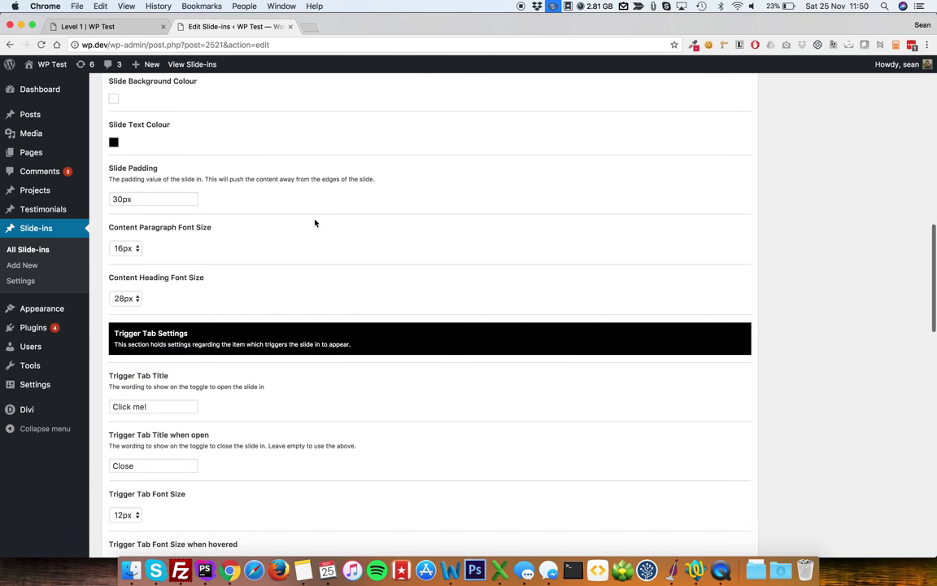
scroll(159, 298, "down", 3)
scroll(159, 298, "up", 10)
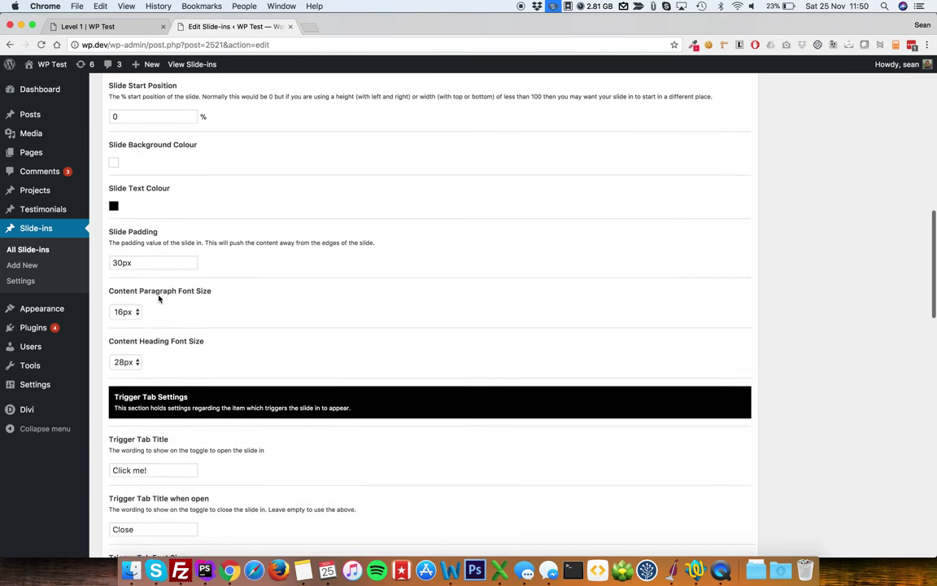
scroll(159, 298, "up", 3)
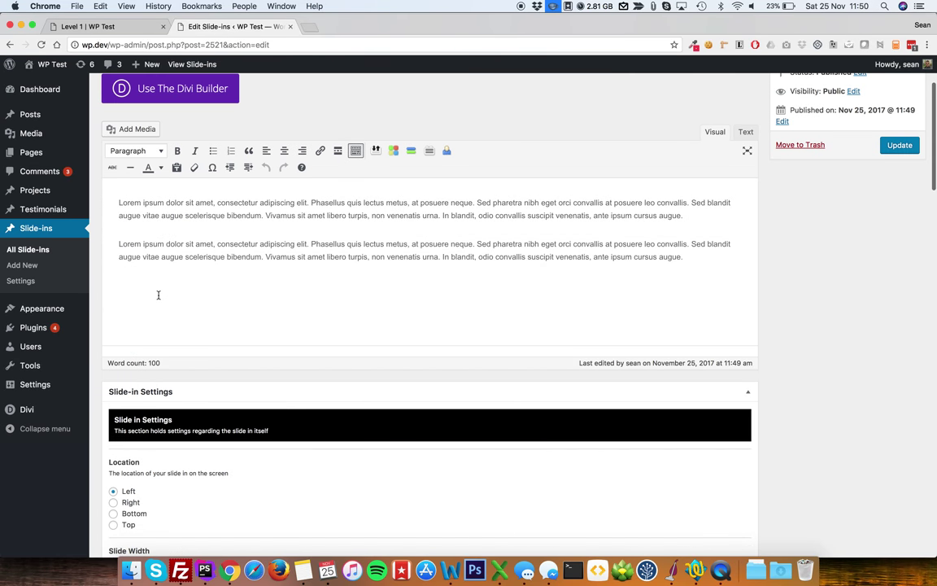
scroll(158, 299, "down", 3)
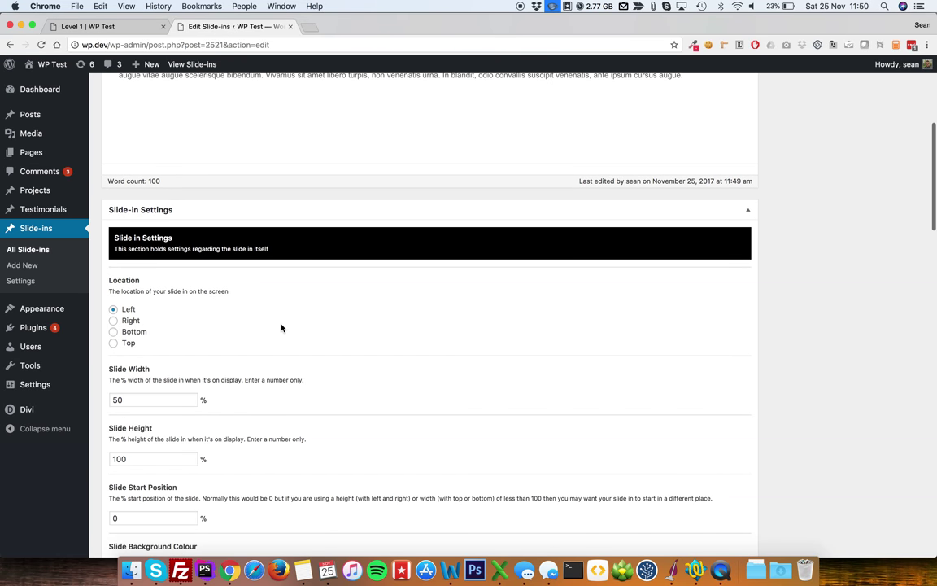
scroll(281, 327, "down", 2)
scroll(281, 327, "down", 3)
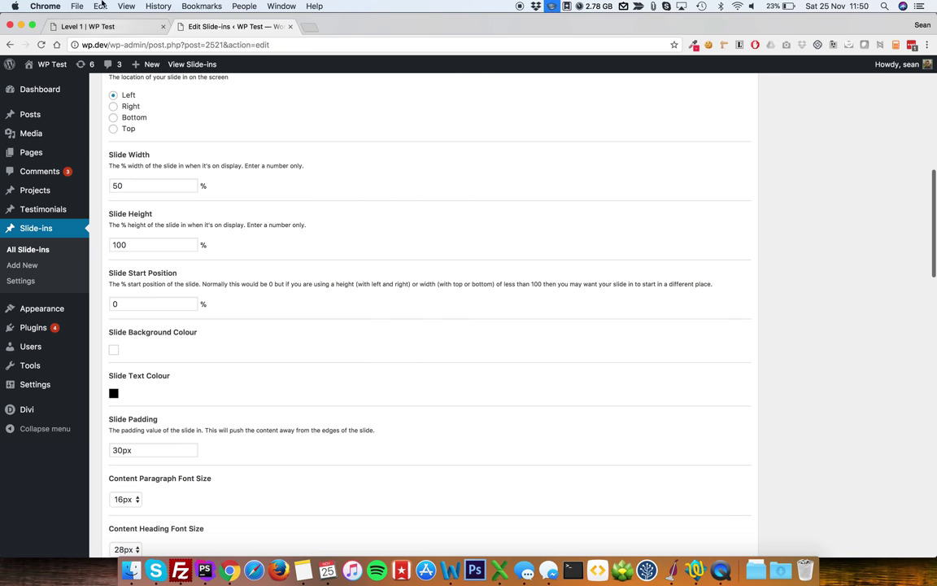
- Close the open slide-in on the Level 1 page and return to its edit page
left_click(90, 32)
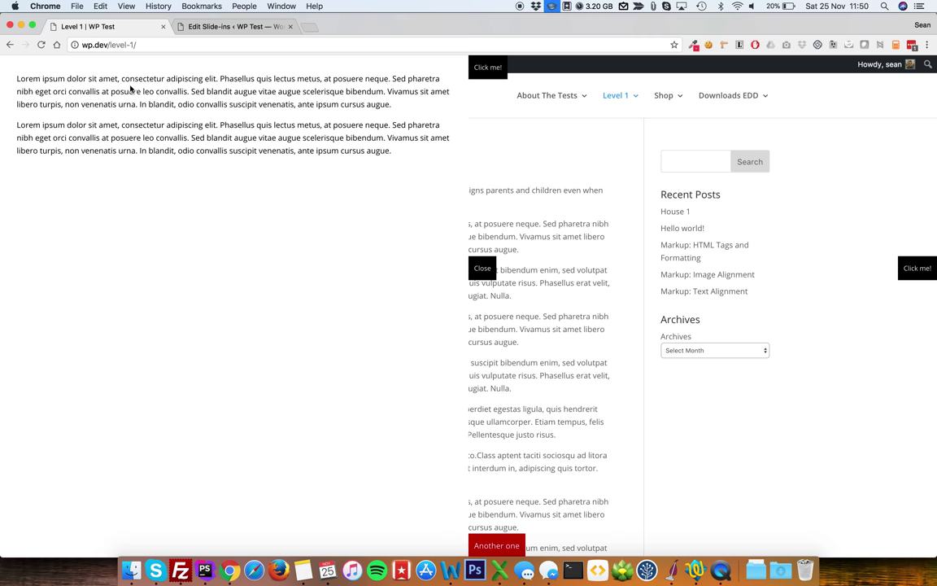
left_click(482, 268)
left_click(220, 29)
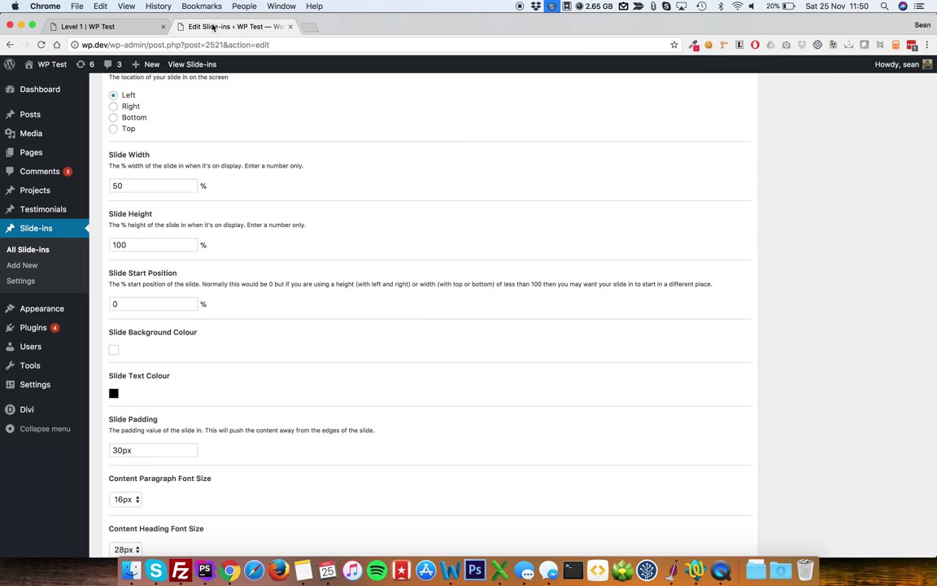
- Enable the Divi Builder for the slide-in and change its row to two equal half-width columns
key("super+r")
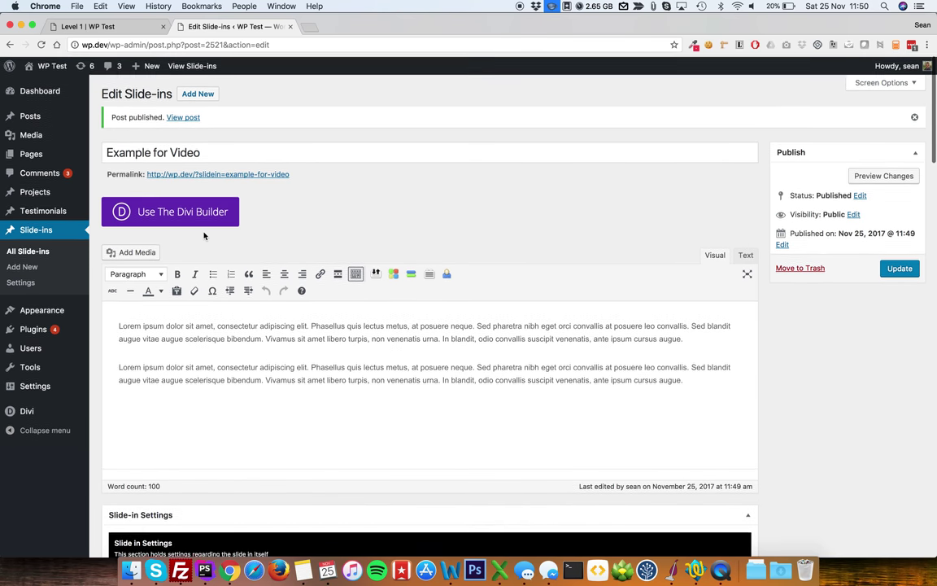
left_click(198, 221)
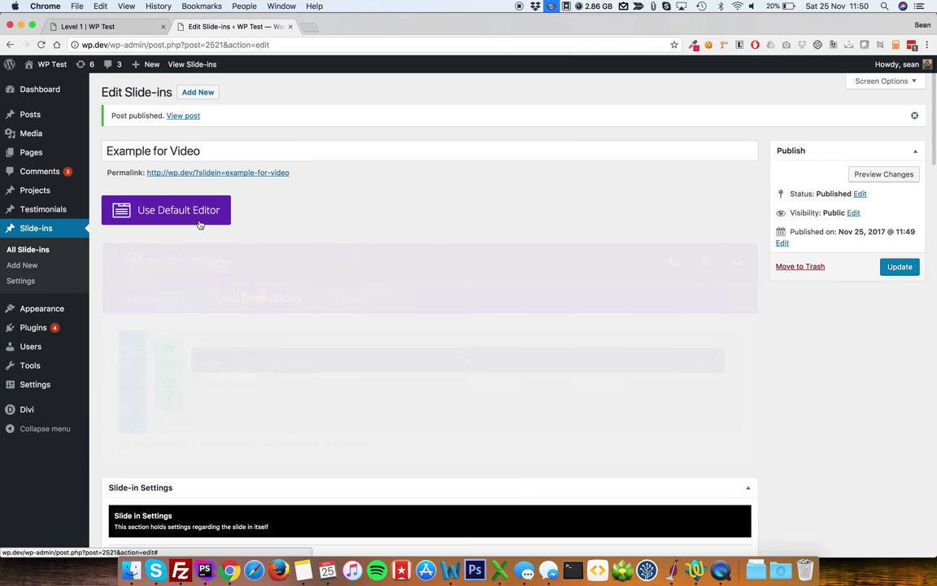
left_click(170, 385)
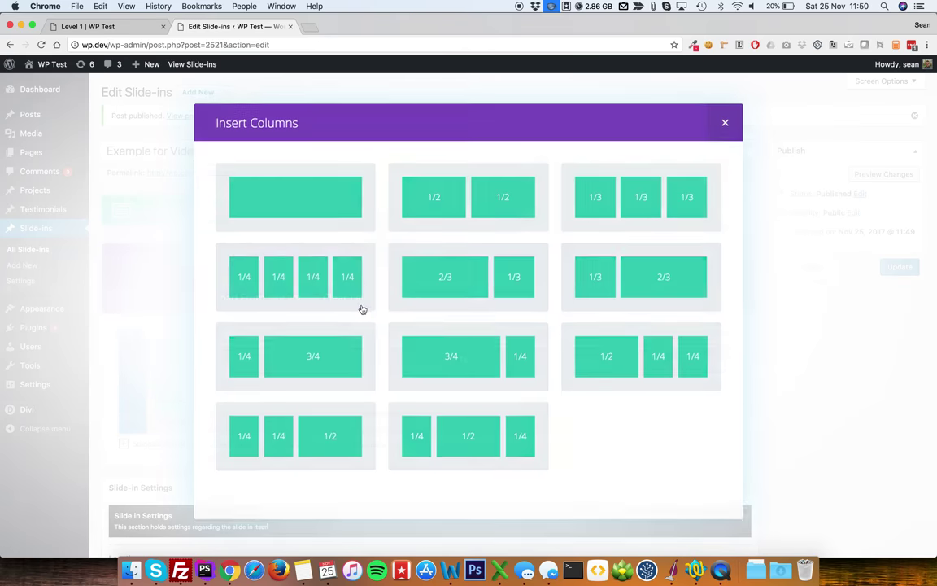
left_click(437, 206)
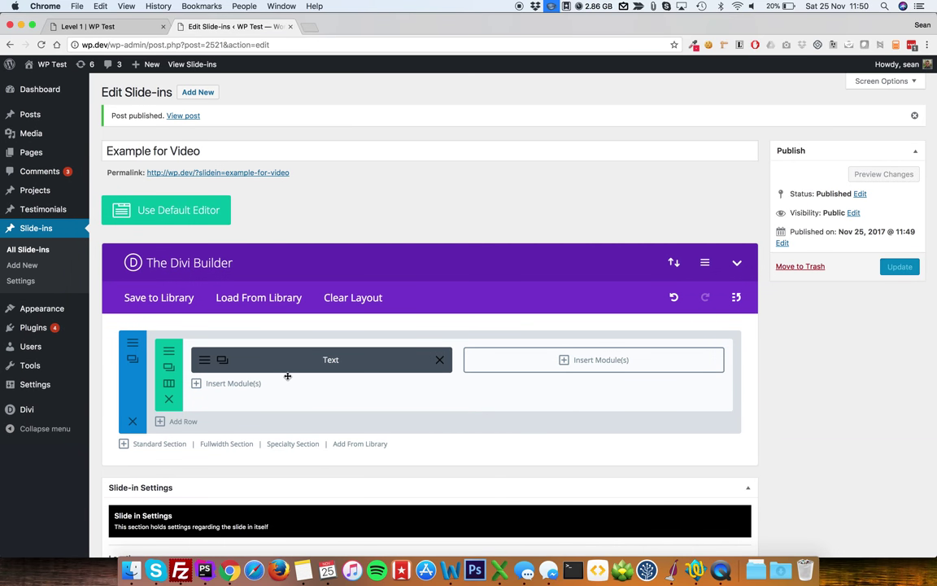
- Insert an Image module in the row's empty second column, using unicorn-wallpaper-1.jpg from the media library
left_click(516, 362)
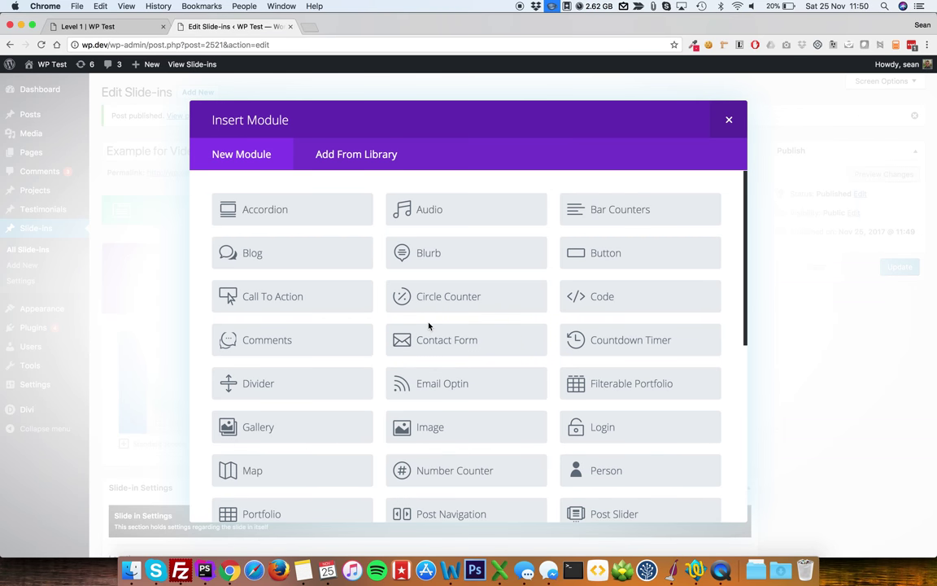
scroll(428, 324, "down", 1)
left_click(435, 385)
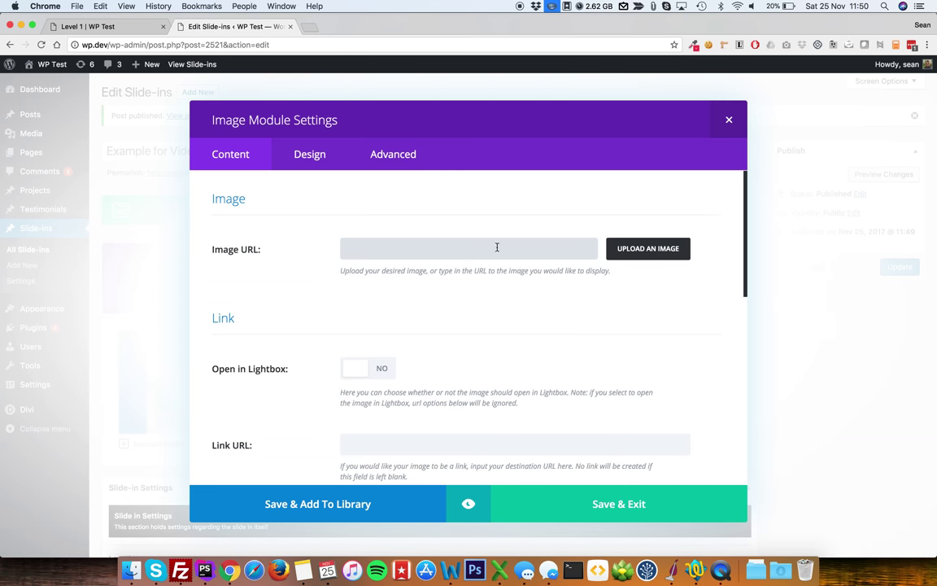
left_click(679, 249)
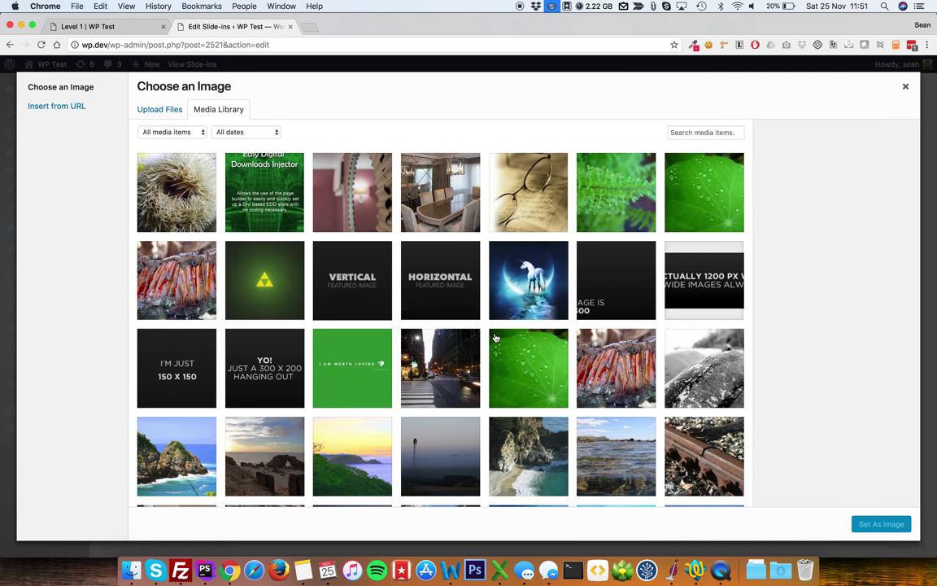
left_click(527, 280)
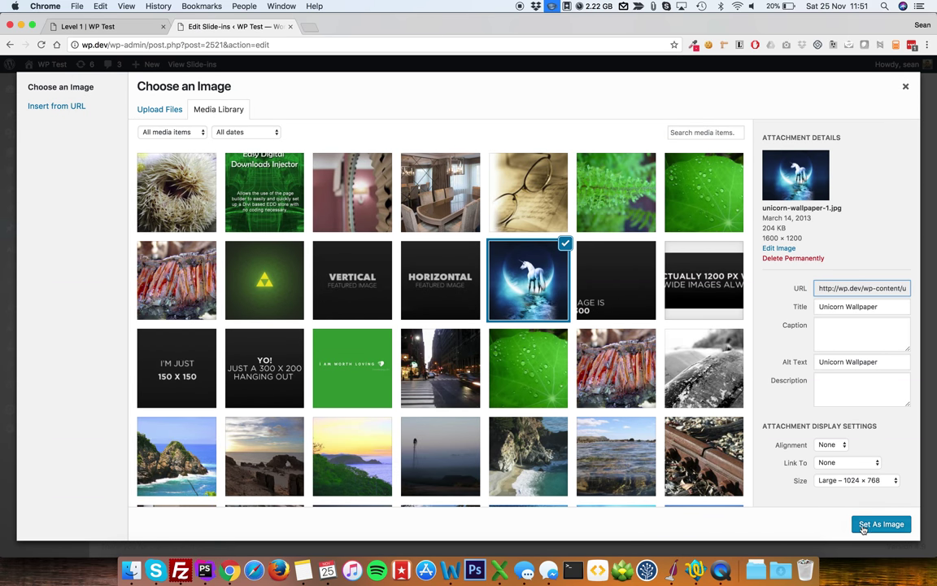
left_click(879, 523)
- Look through the Image module's link, border, box shadow and animation options, keep them as they are and save the module
scroll(612, 375, "down", 1)
scroll(613, 376, "down", 10)
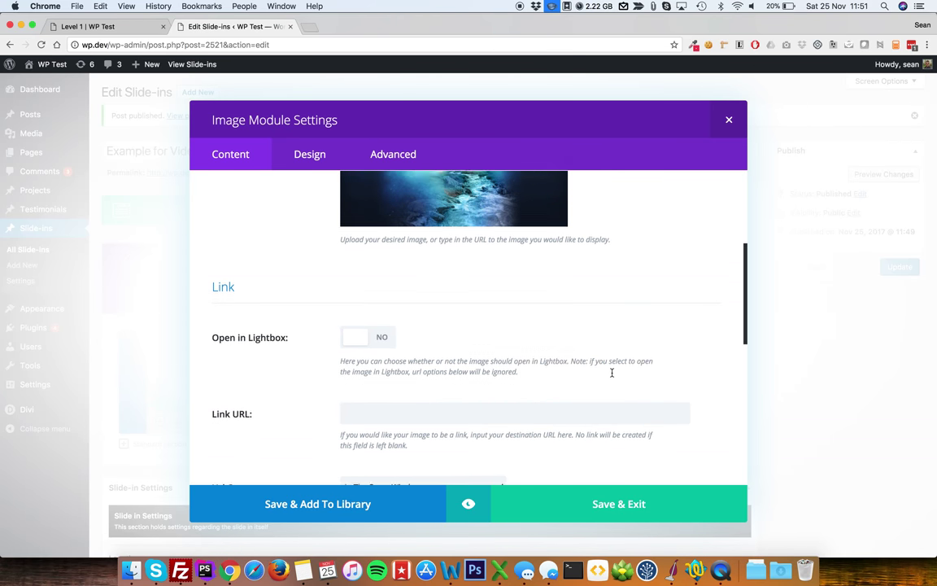
left_click(298, 155)
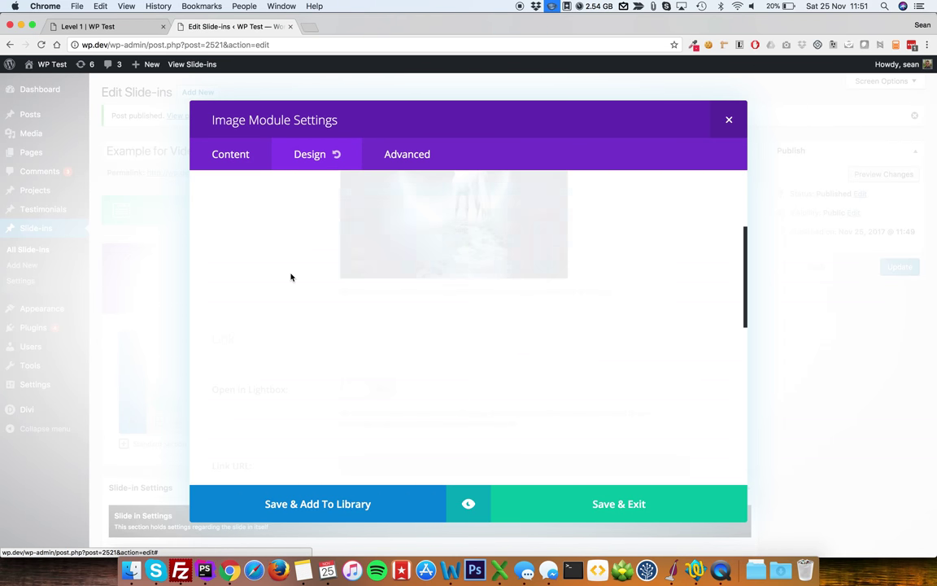
scroll(290, 274, "down", 5)
scroll(292, 278, "down", 6)
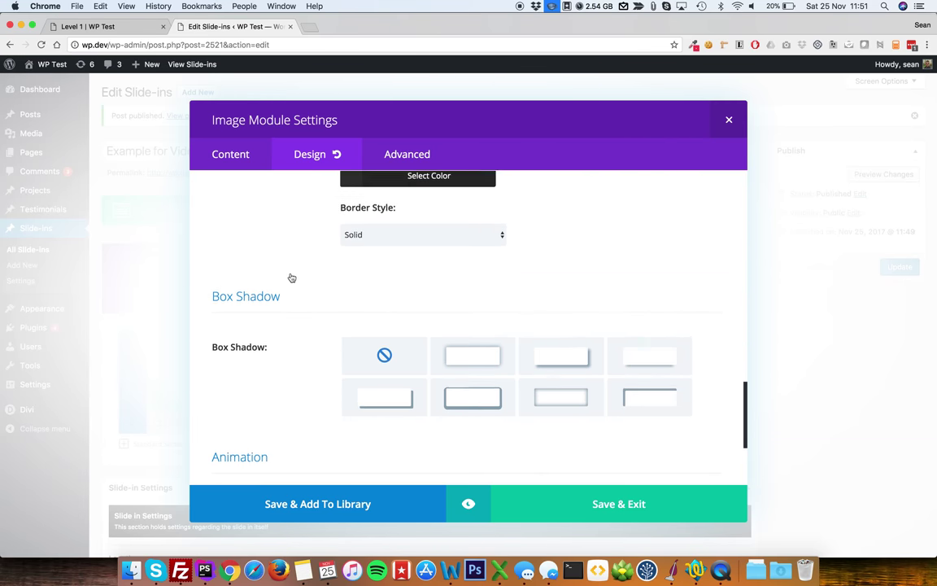
left_click(558, 503)
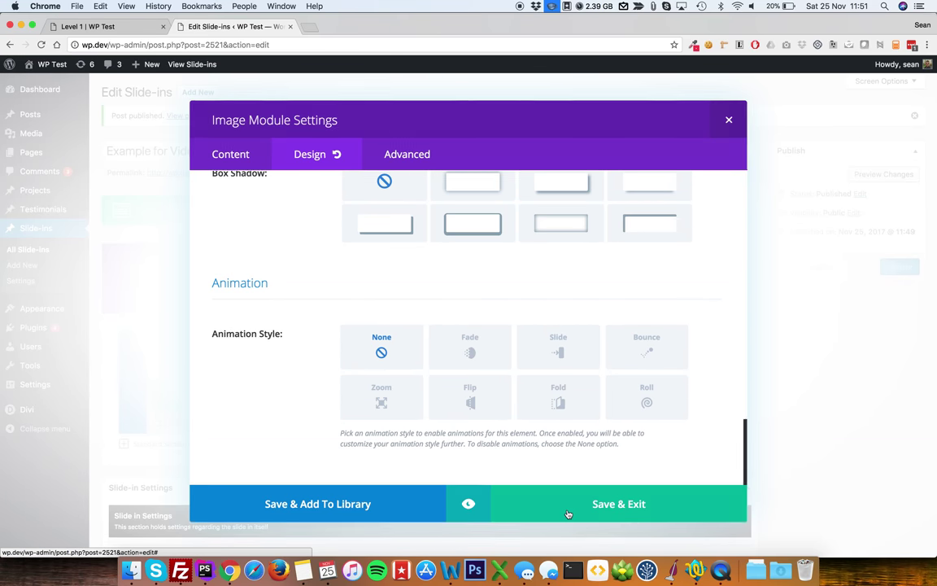
- Set the trigger tab title to "Unicorn!" and its title when open to "Close me!"
scroll(506, 334, "down", 7)
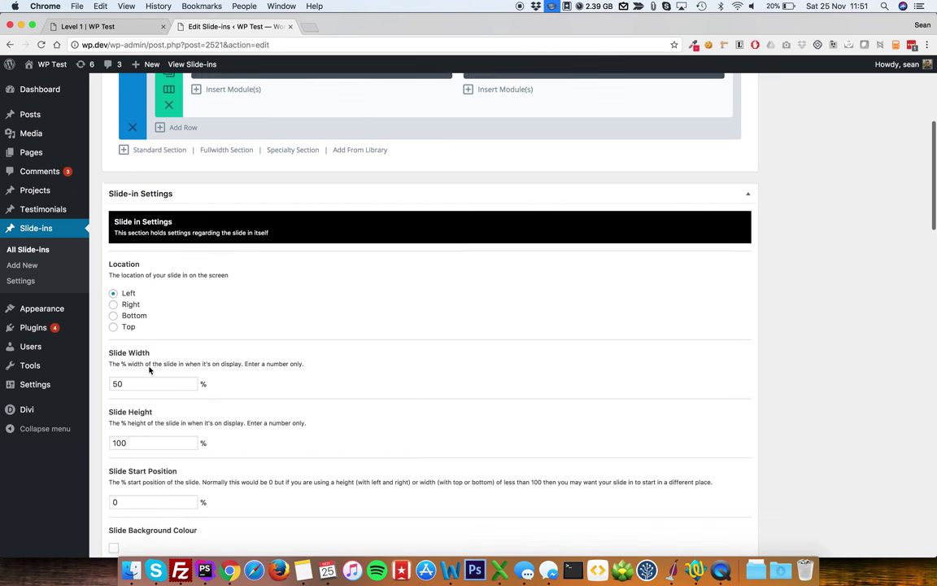
scroll(149, 370, "down", 7)
scroll(150, 370, "down", 1)
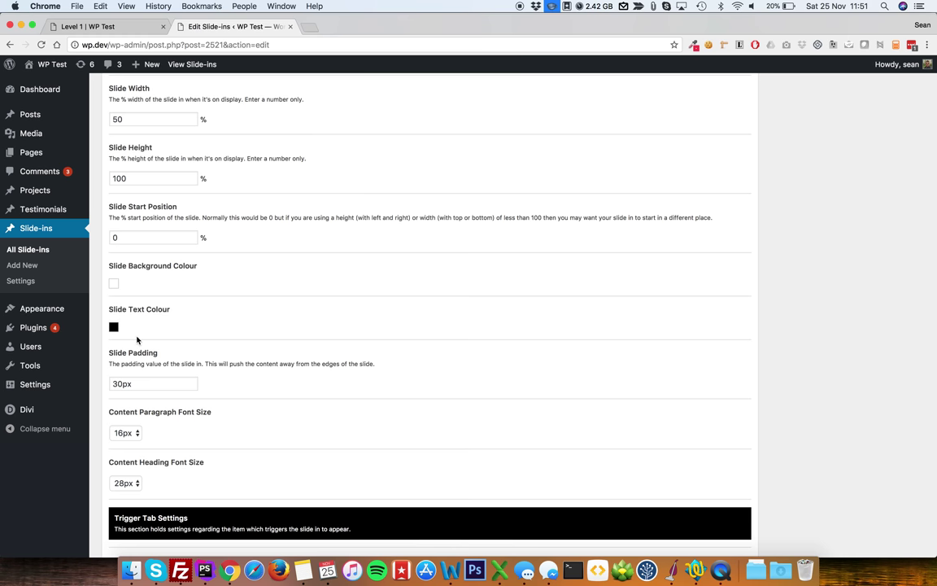
scroll(136, 340, "down", 6)
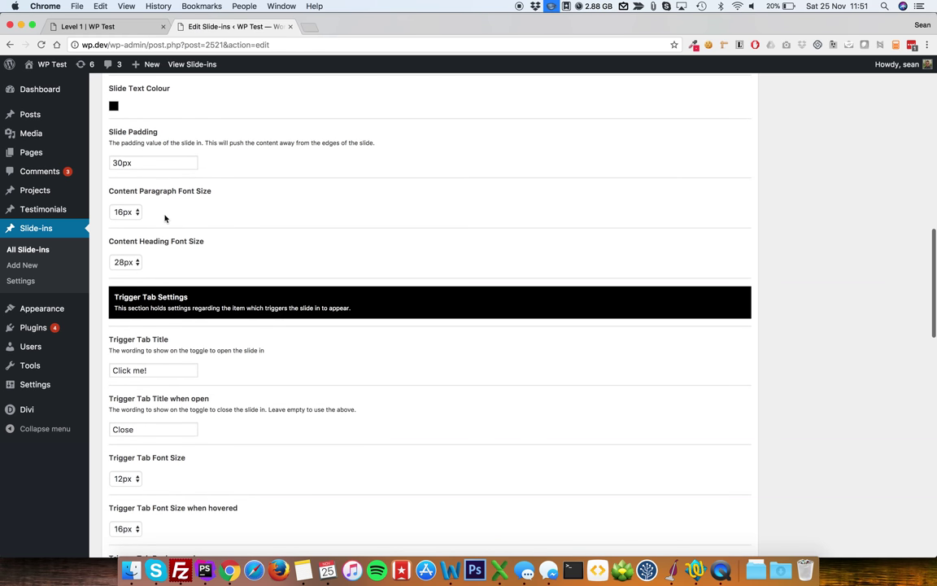
left_click(151, 370)
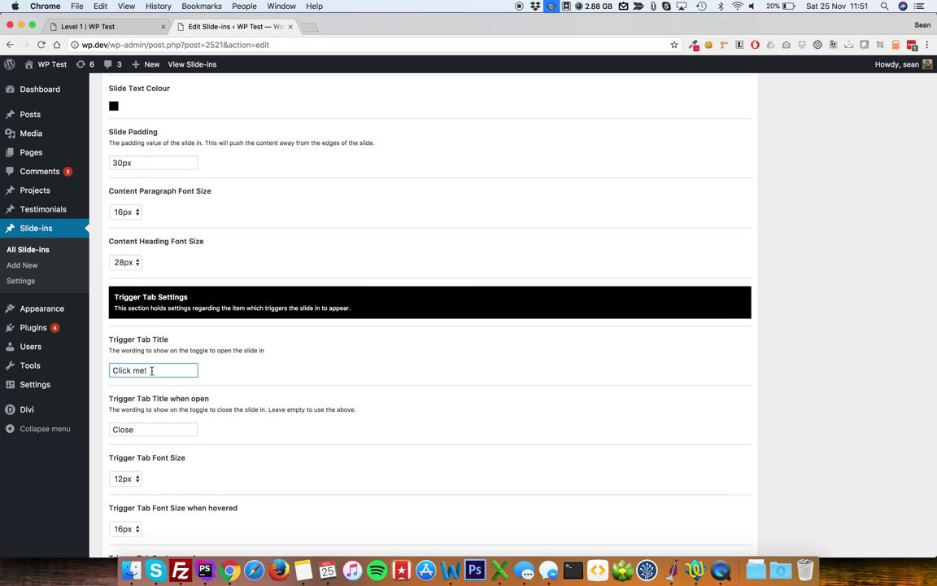
triple_click(151, 370)
type("Unicorn")
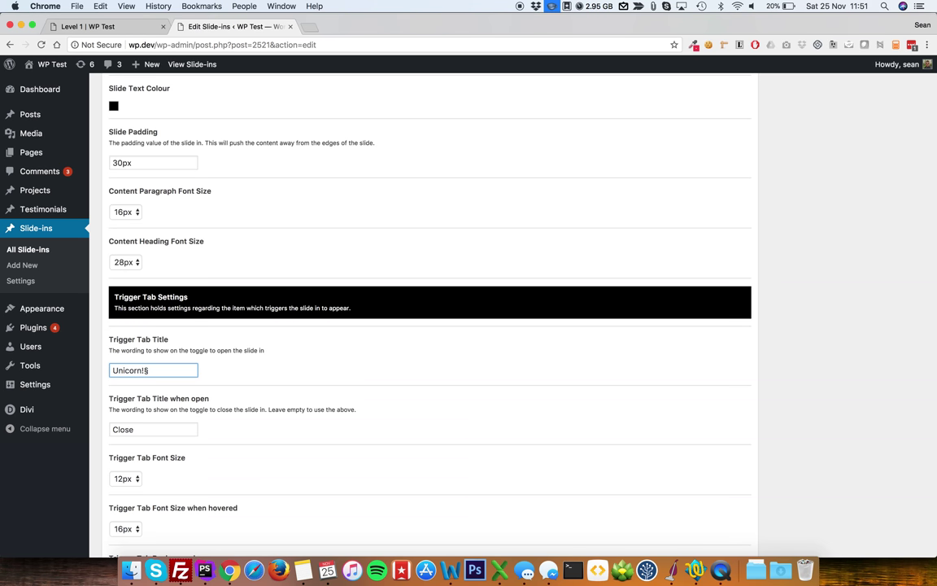
type("!")
key("Tab")
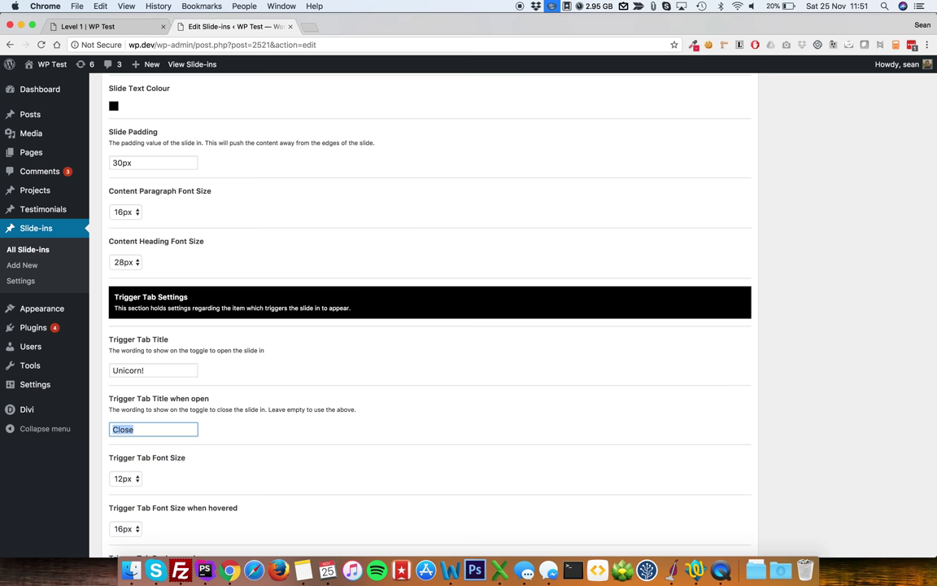
left_click(135, 428)
- Set the trigger tab font size to 18px and its hovered font size to 20px
scroll(226, 405, "down", 3)
left_click(125, 340)
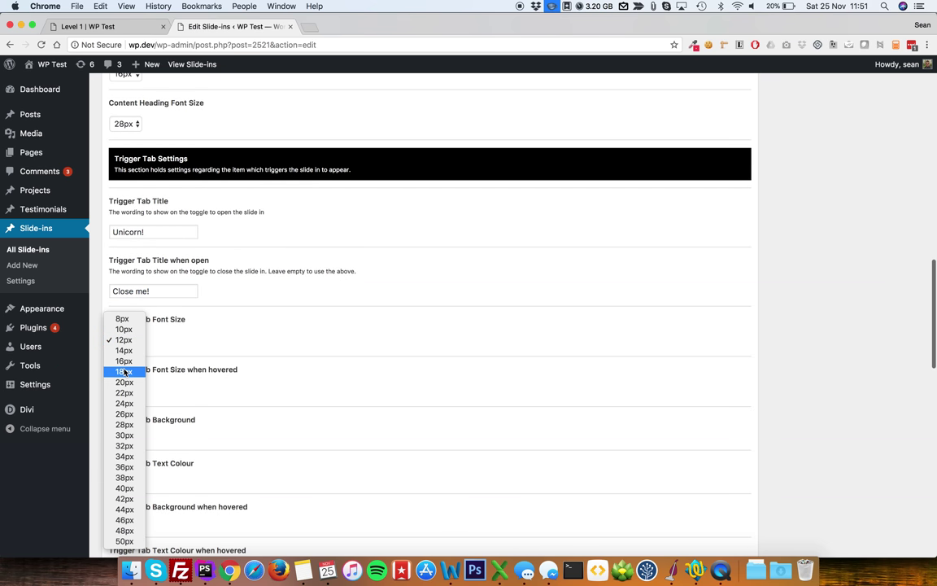
left_click(124, 372)
left_click(124, 390)
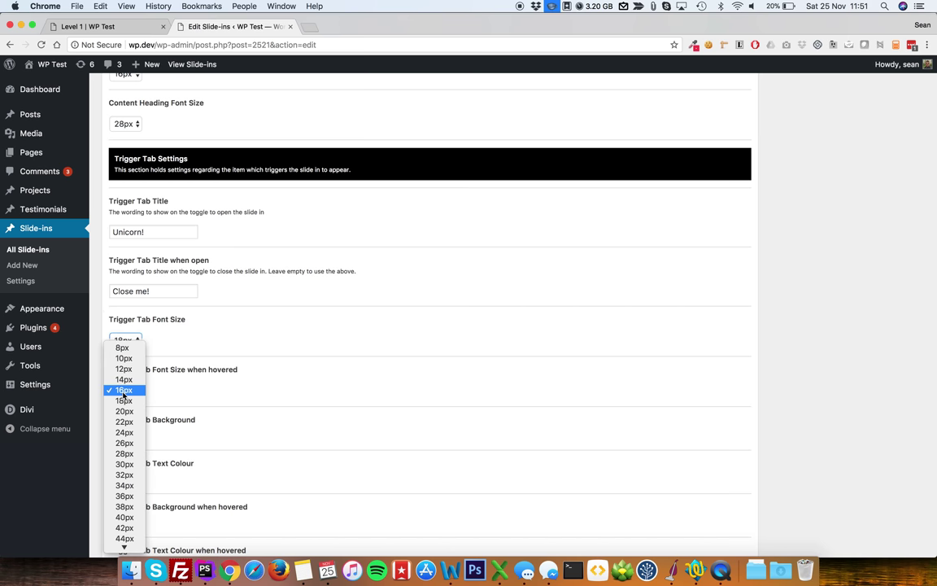
left_click(124, 411)
- Set the trigger tab background colour to bright green
scroll(217, 393, "down", 3)
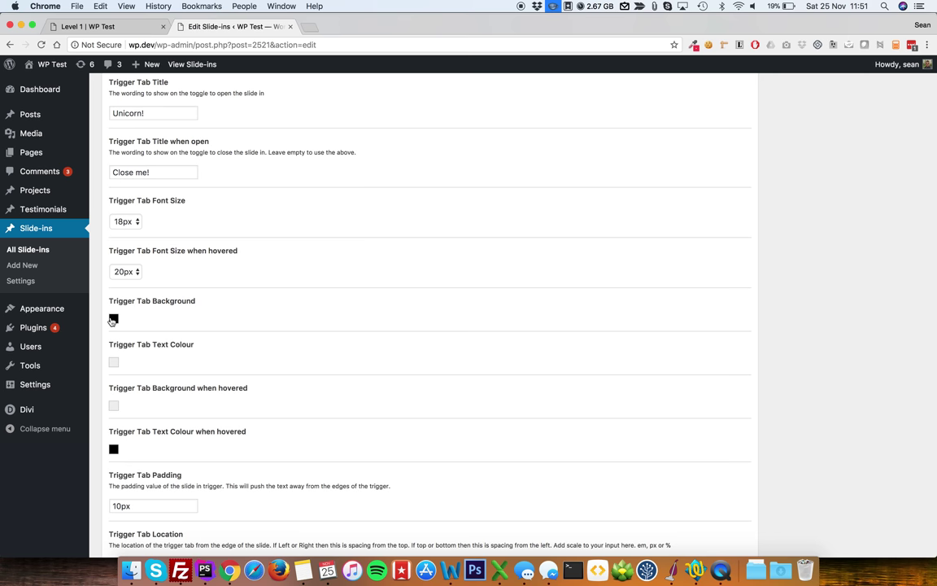
left_click(113, 318)
left_click(125, 362)
left_click(115, 330)
left_click(115, 370)
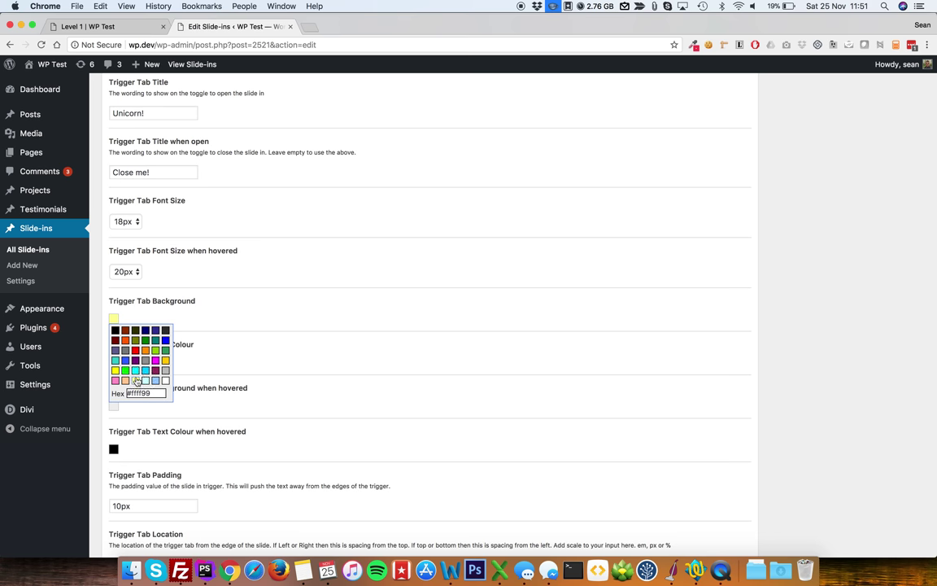
left_click(125, 370)
left_click(101, 287)
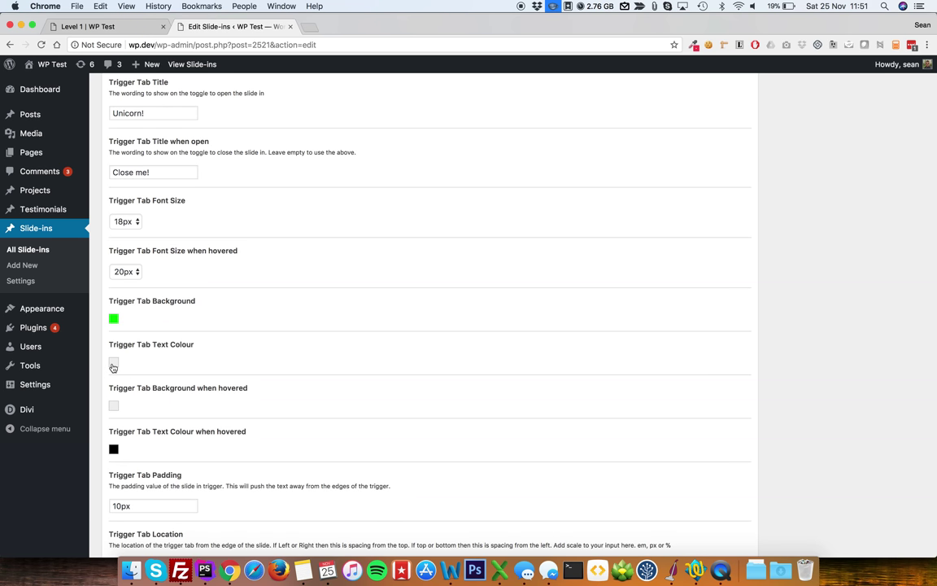
- Set the trigger tab text colour to dark reddish brown
left_click(113, 363)
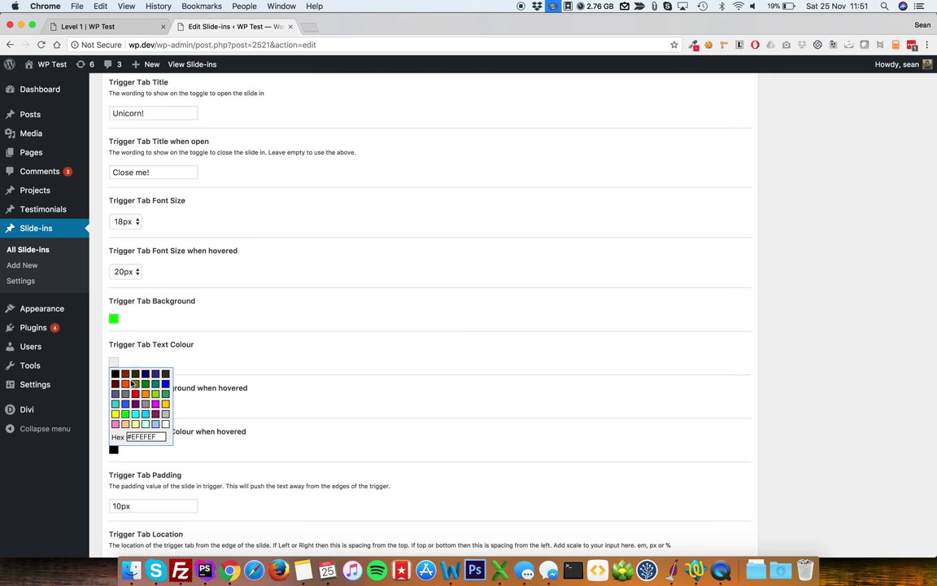
left_click(125, 373)
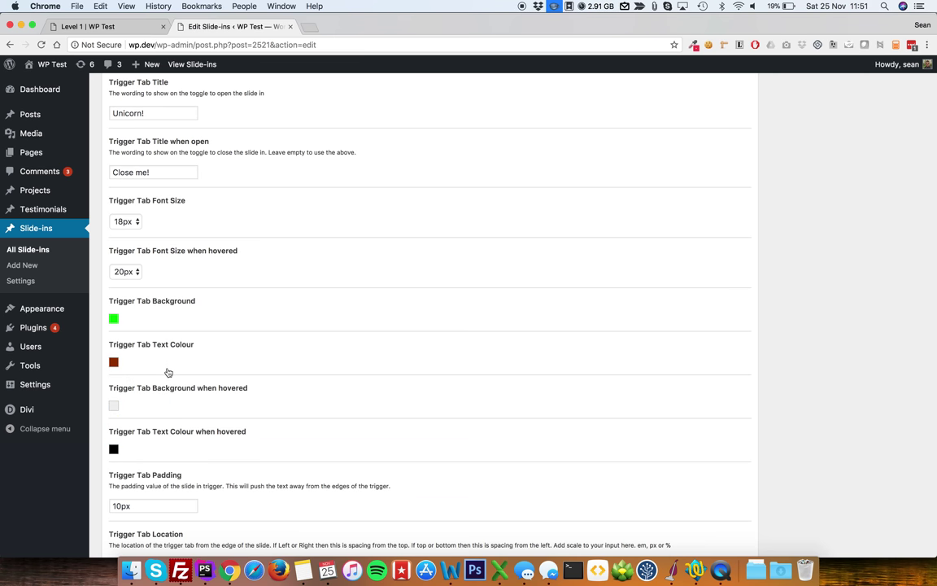
- Review the trigger tab padding and location settings, and compare them with the tab positions on the Level 1 page
scroll(157, 391, "down", 5)
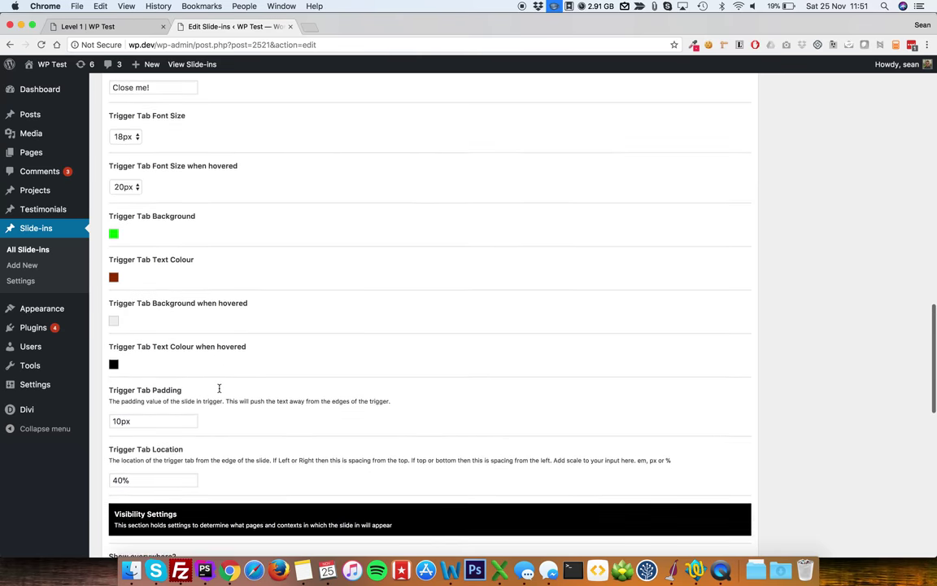
key("Tab")
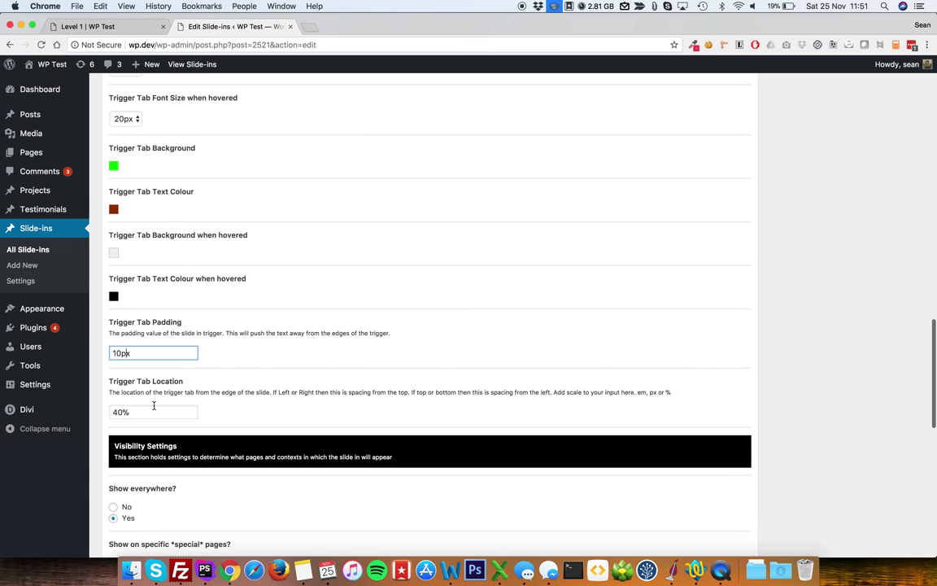
left_click(153, 406)
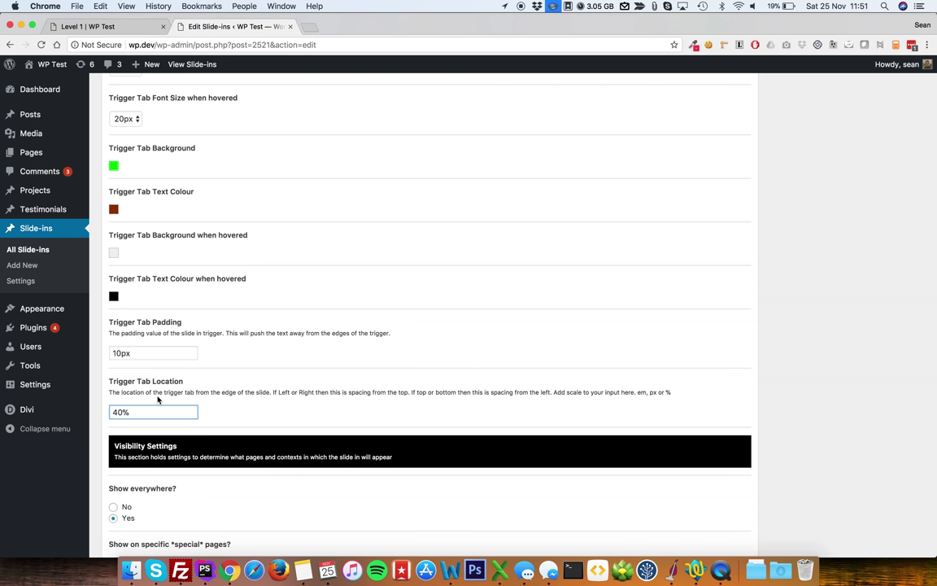
left_click(101, 29)
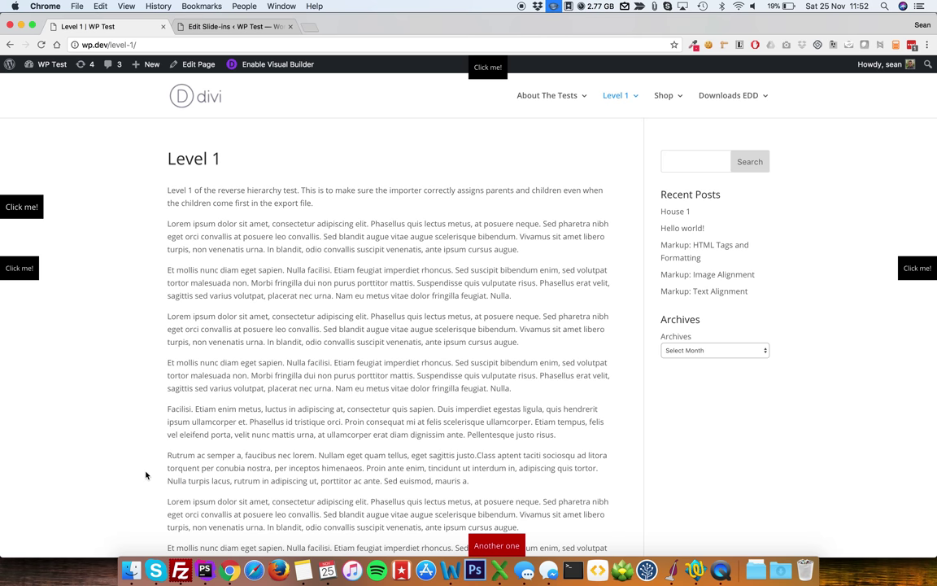
left_click(185, 27)
- Go through the visibility and responsive settings, keep hiding on smaller screens set to Yes, and update the slide-in
scroll(166, 386, "down", 5)
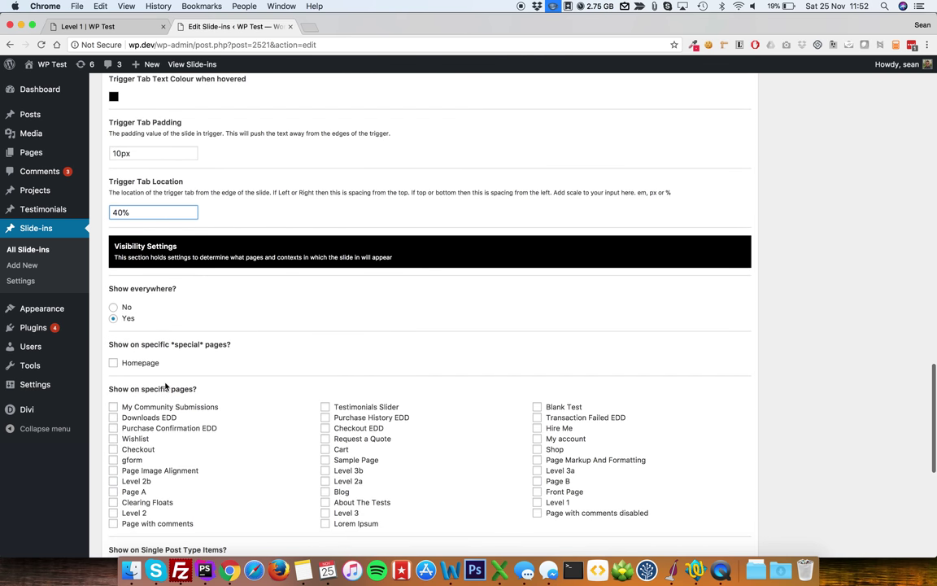
scroll(159, 308, "down", 5)
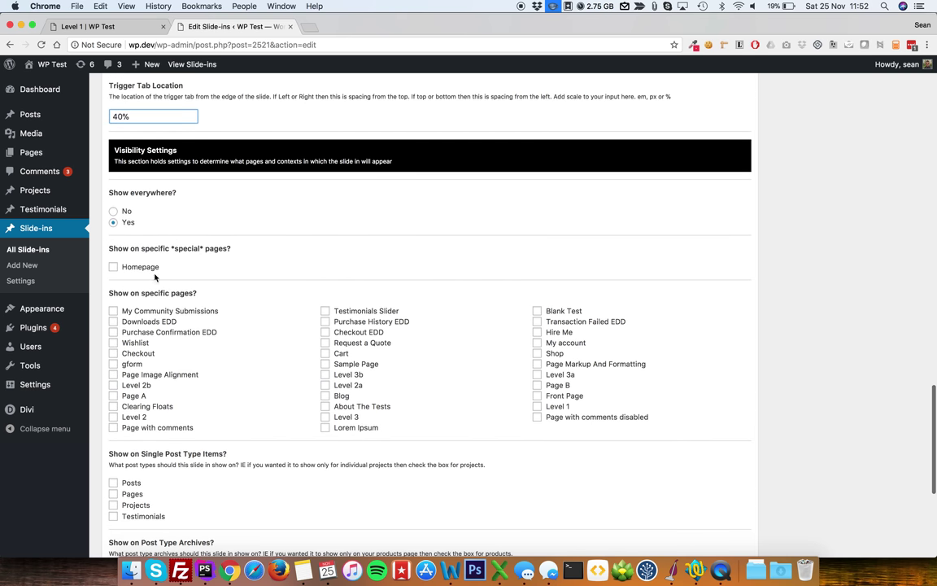
scroll(163, 288, "down", 3)
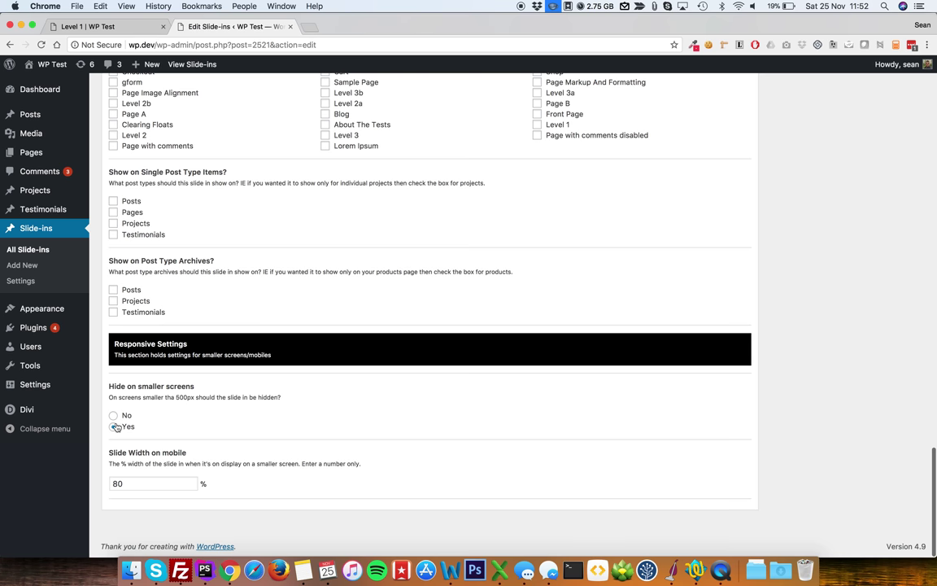
left_click(114, 427)
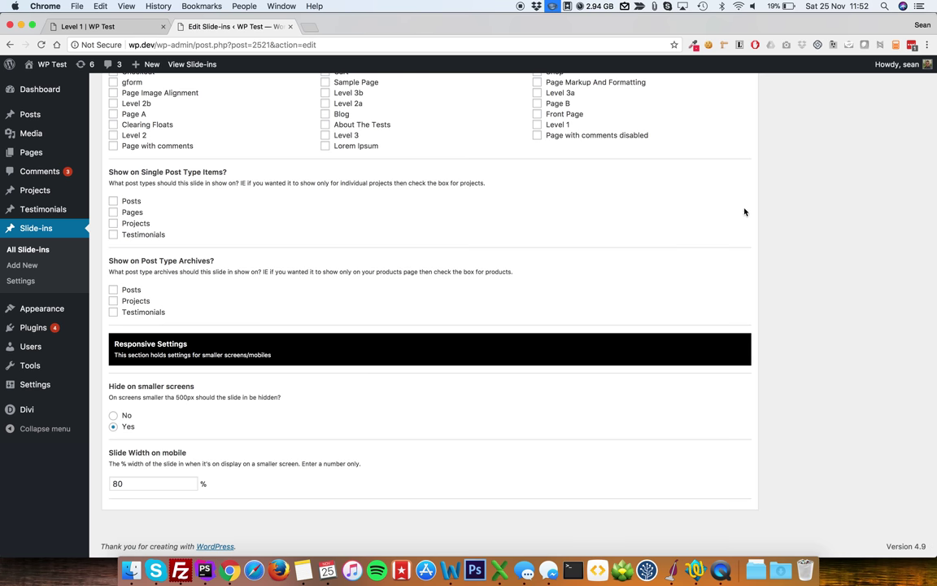
scroll(768, 260, "up", 20)
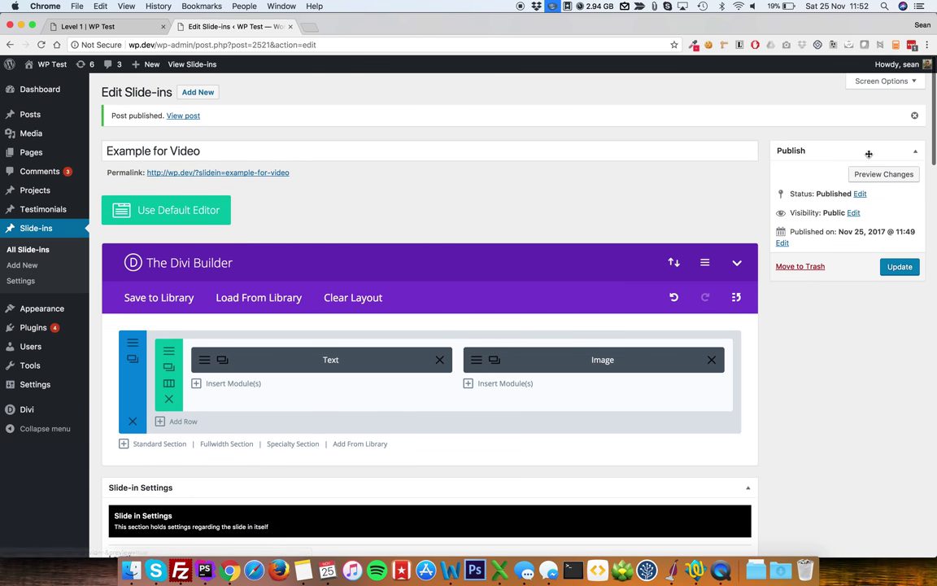
left_click(899, 267)
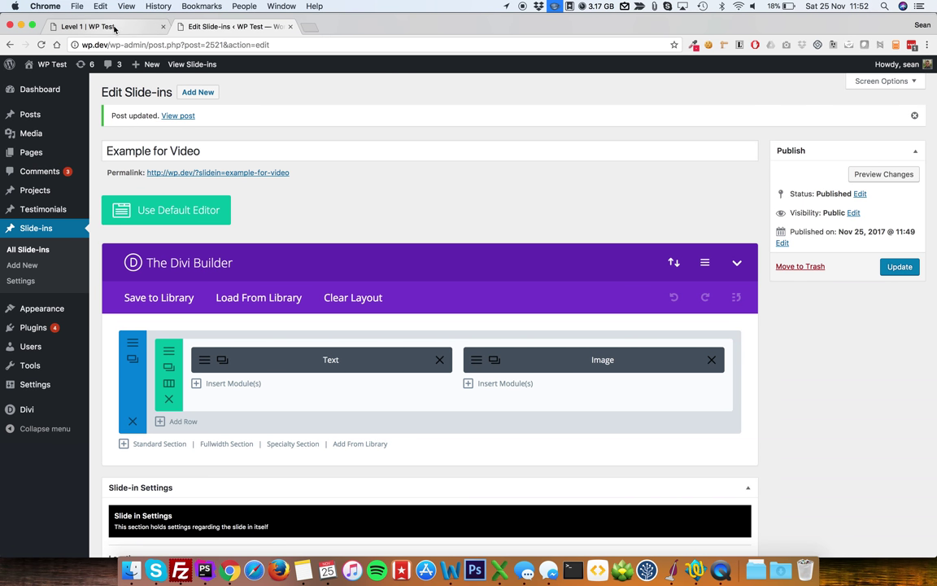
- Reload the Level 1 page, then open and close the slide-in with its green Unicorn! trigger tab
left_click(88, 26)
key("super+r")
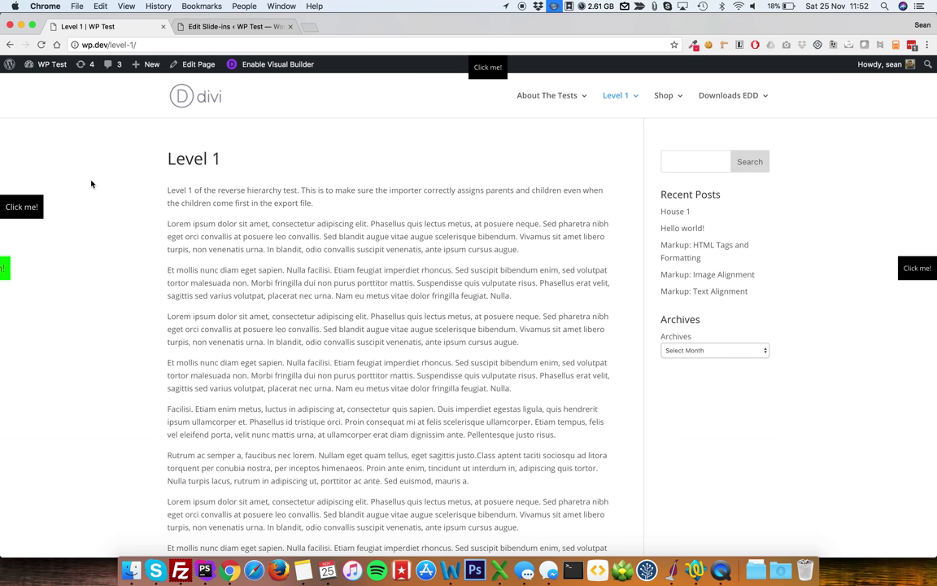
left_click(29, 268)
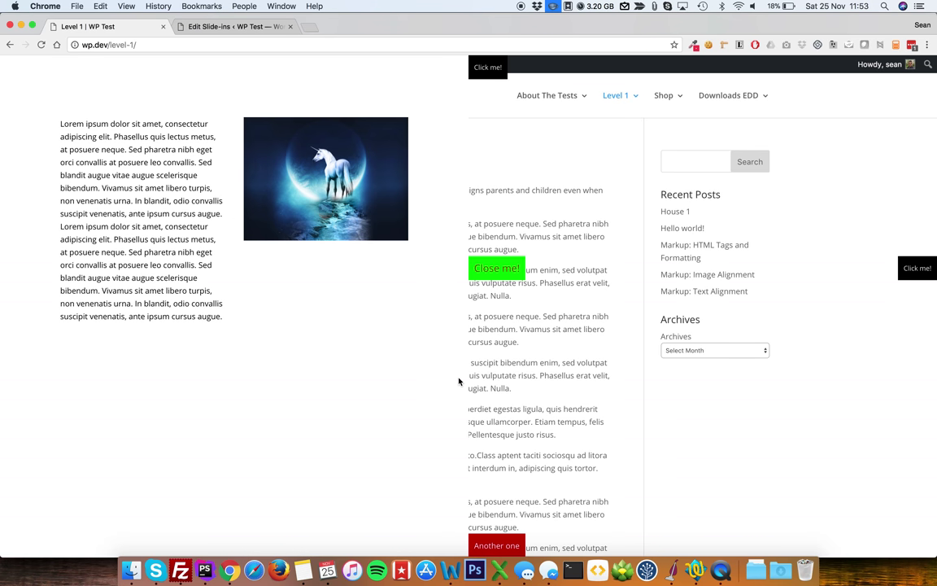
left_click(492, 268)
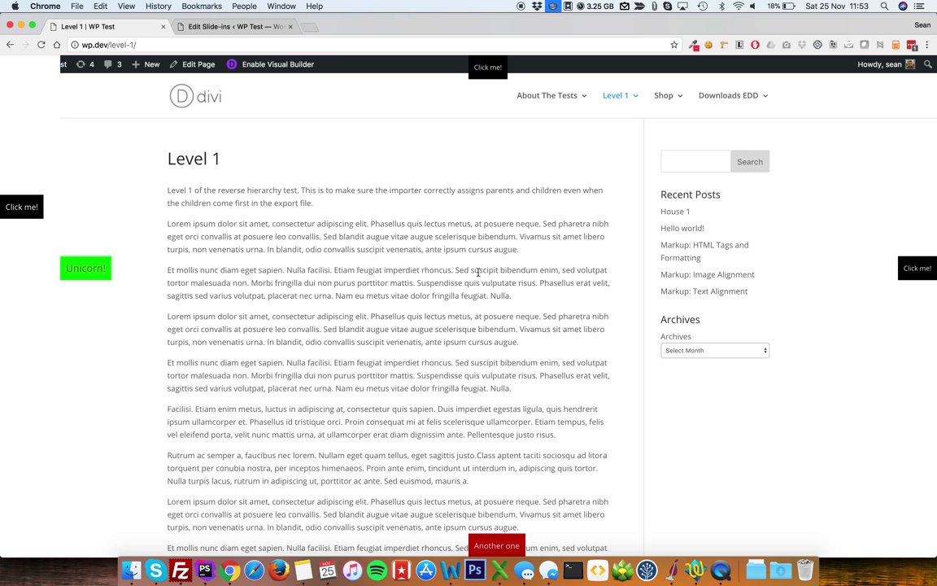
- Change the location of the "Example for Video" slide-in to Bottom and update it
left_click(230, 26)
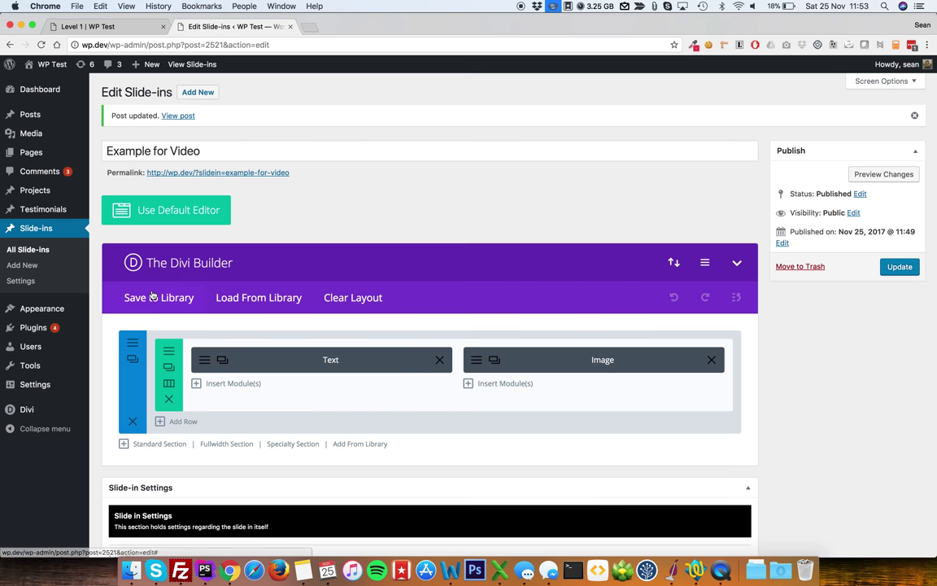
scroll(196, 419, "down", 5)
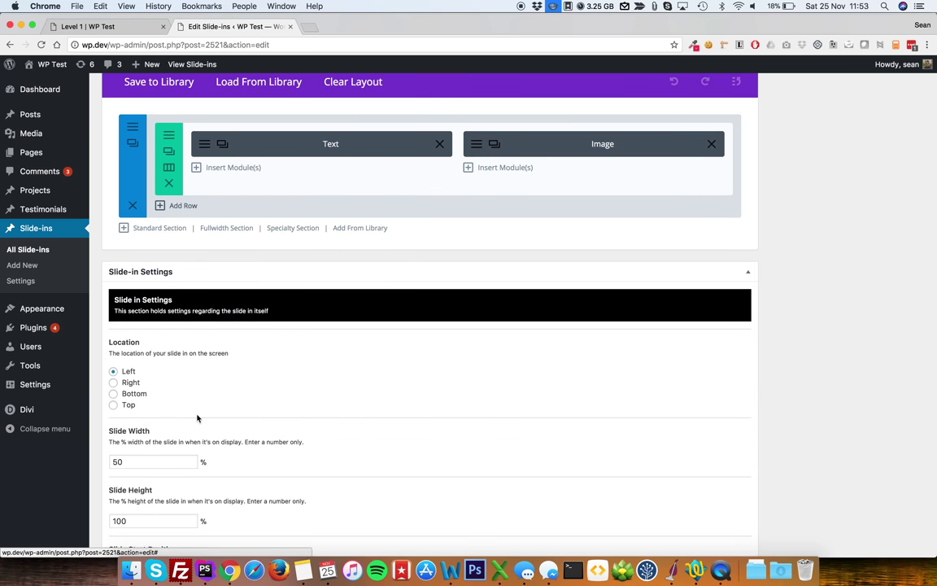
left_click(129, 395)
scroll(249, 415, "down", 4)
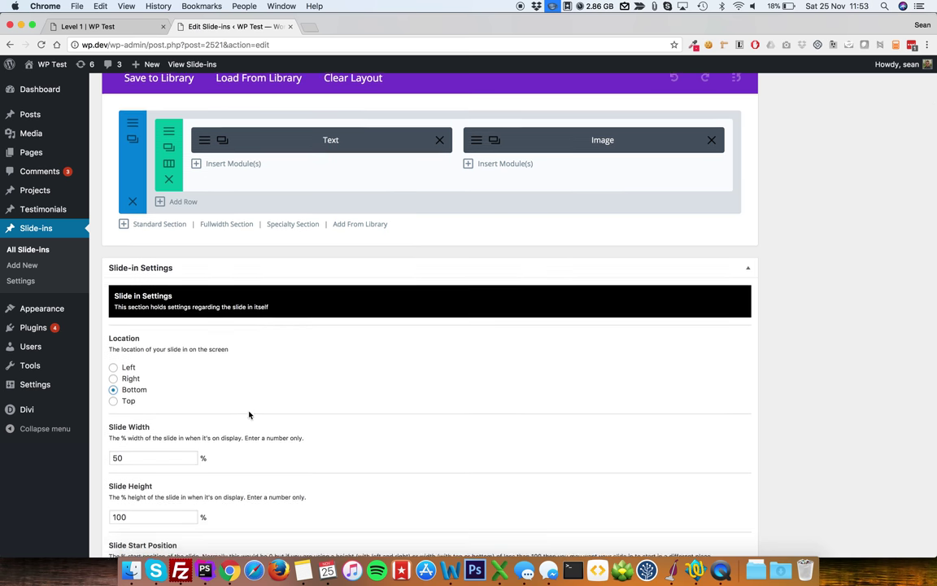
scroll(248, 415, "down", 4)
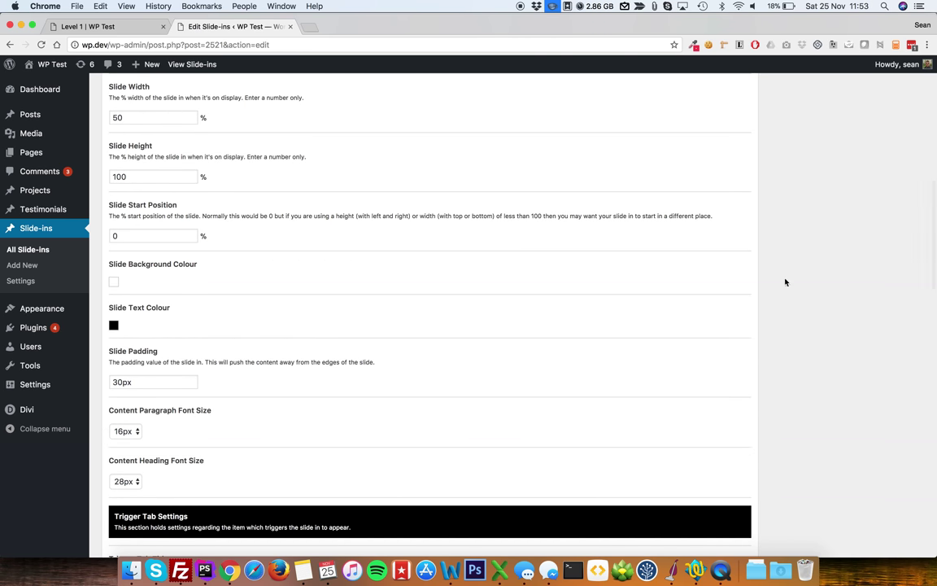
key("Return")
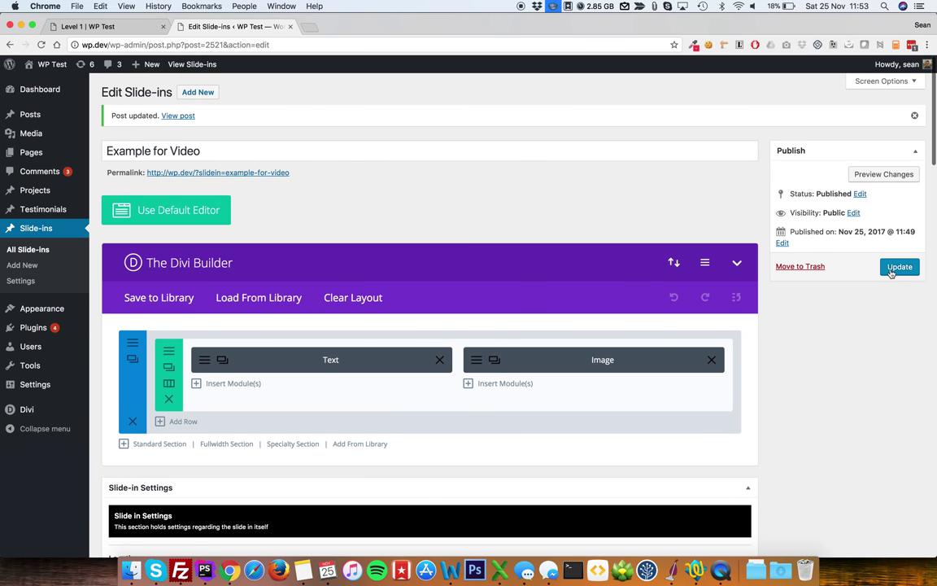
left_click(896, 266)
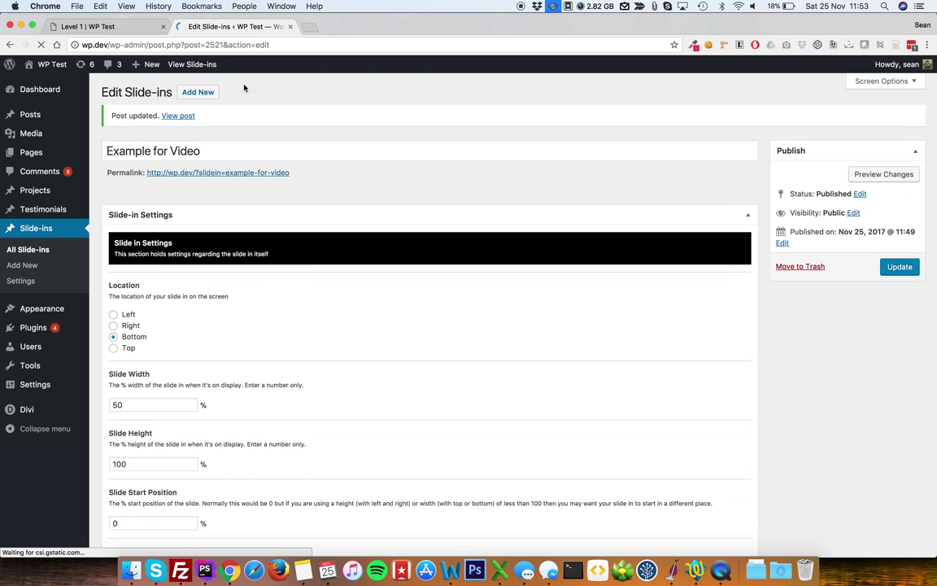
- On the Level 1 page, open and close the Unicorn! slide-in and the blue contact form slide-in
key("super+1")
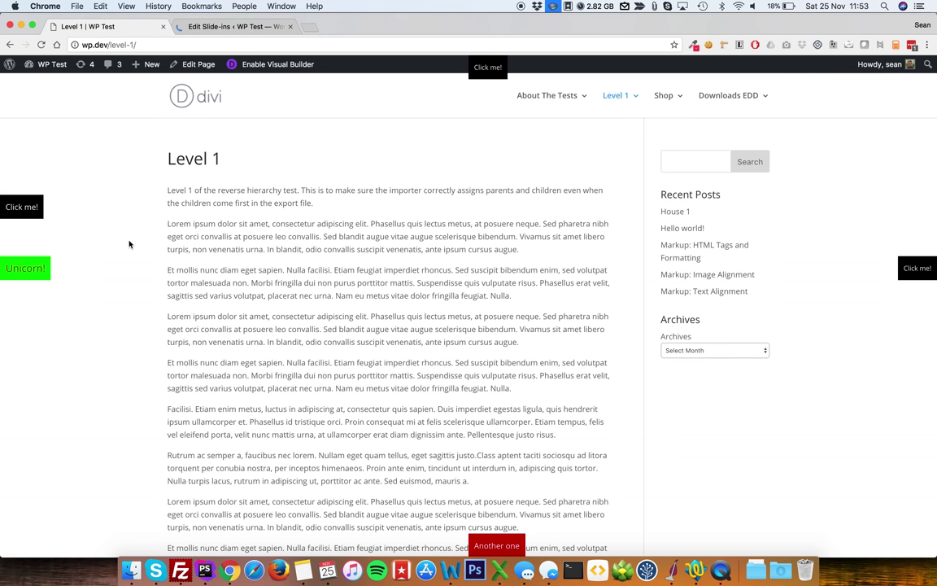
left_click(32, 274)
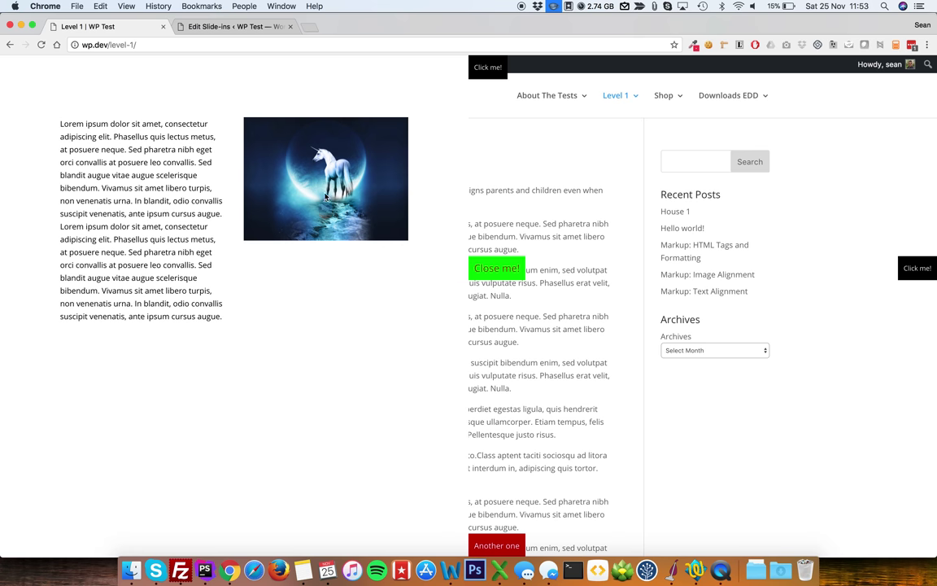
left_click(485, 269)
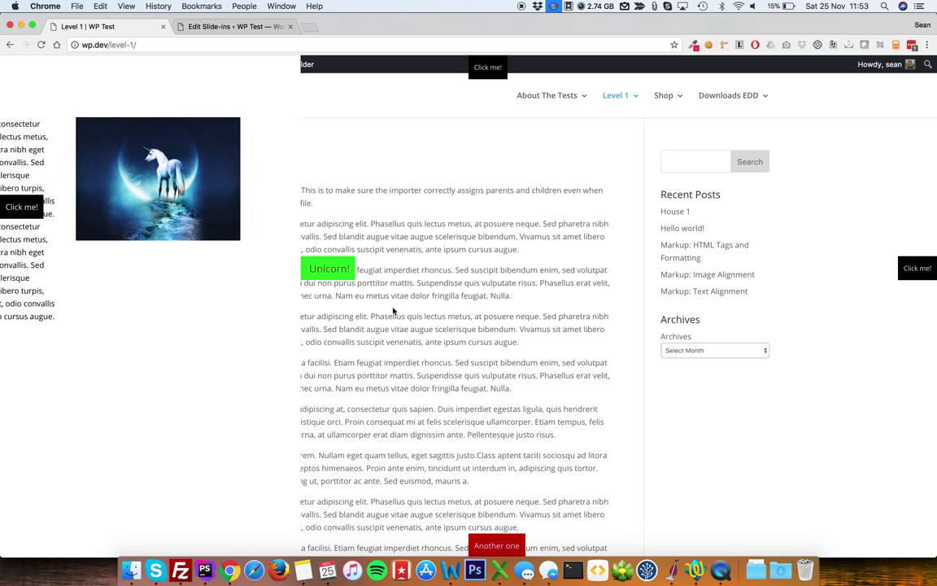
left_click(25, 210)
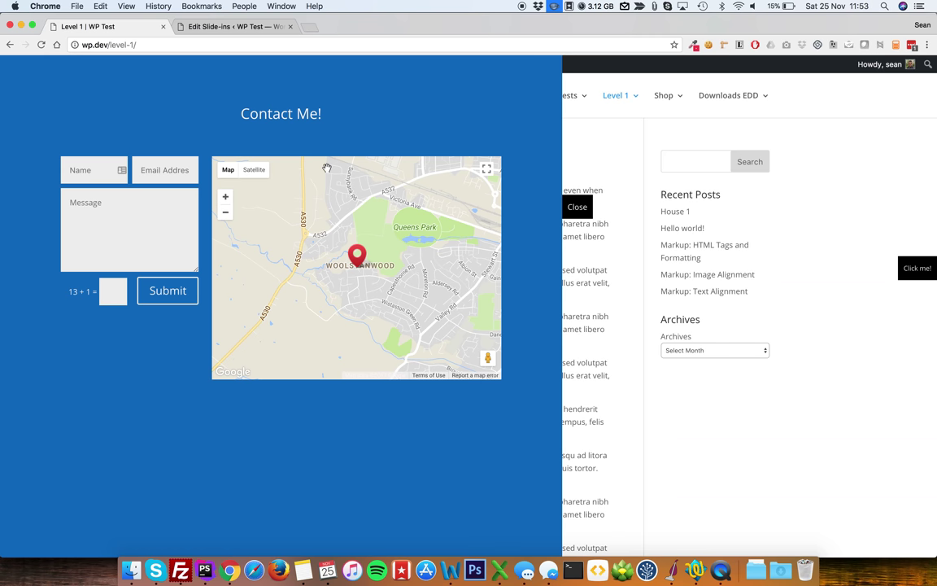
left_click(571, 207)
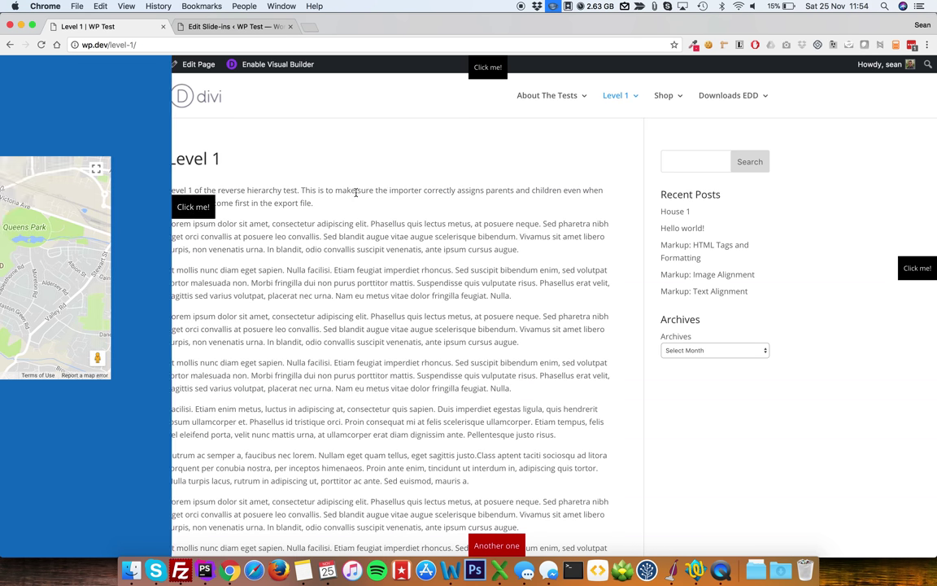
- Reload the Level 1 page, open the Unicorn! slide-in, and check it against its location, width and height settings
key("super+r")
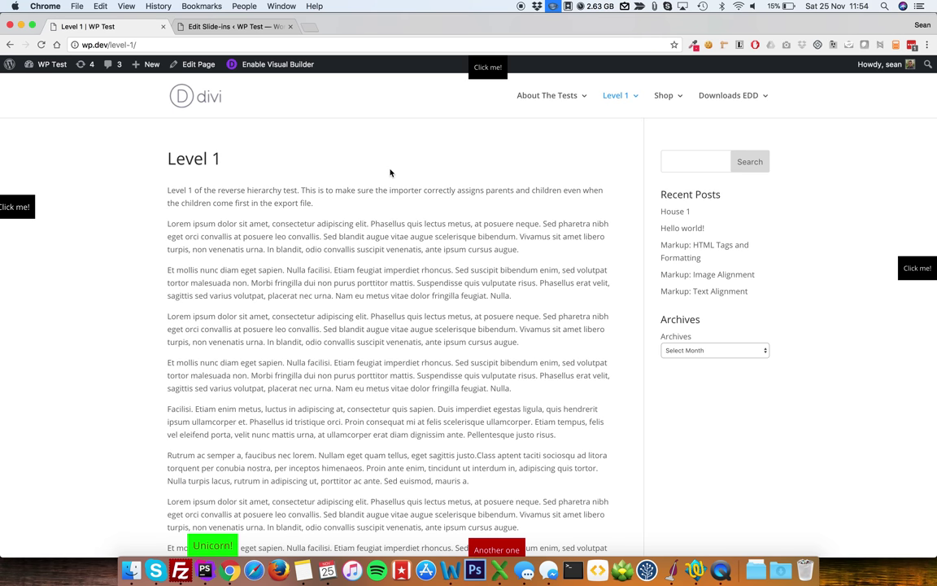
left_click(213, 538)
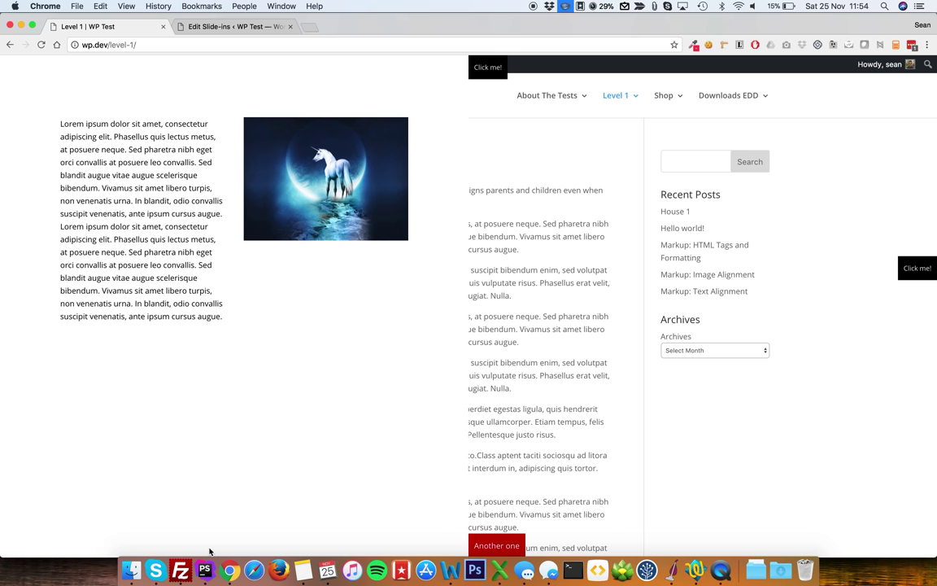
left_click(209, 29)
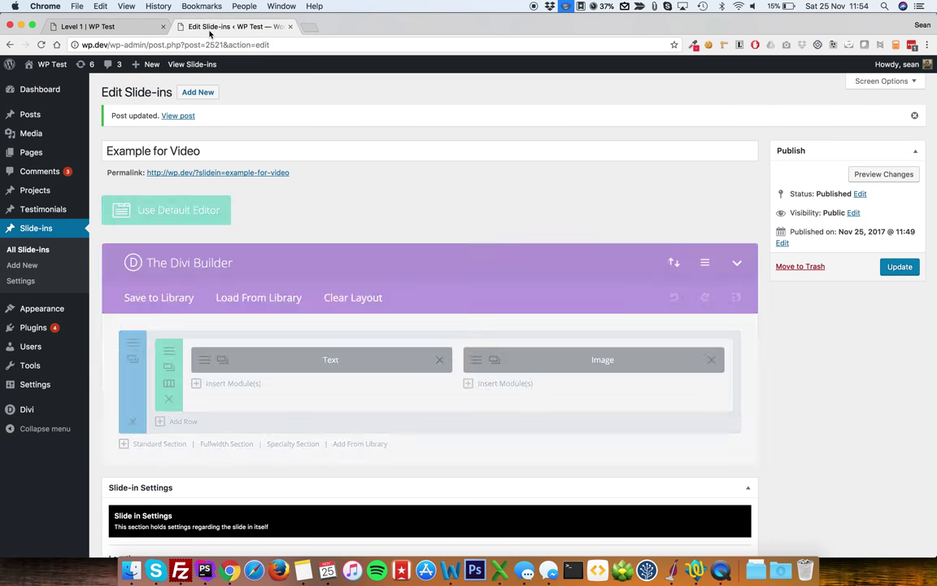
scroll(251, 213, "down", 10)
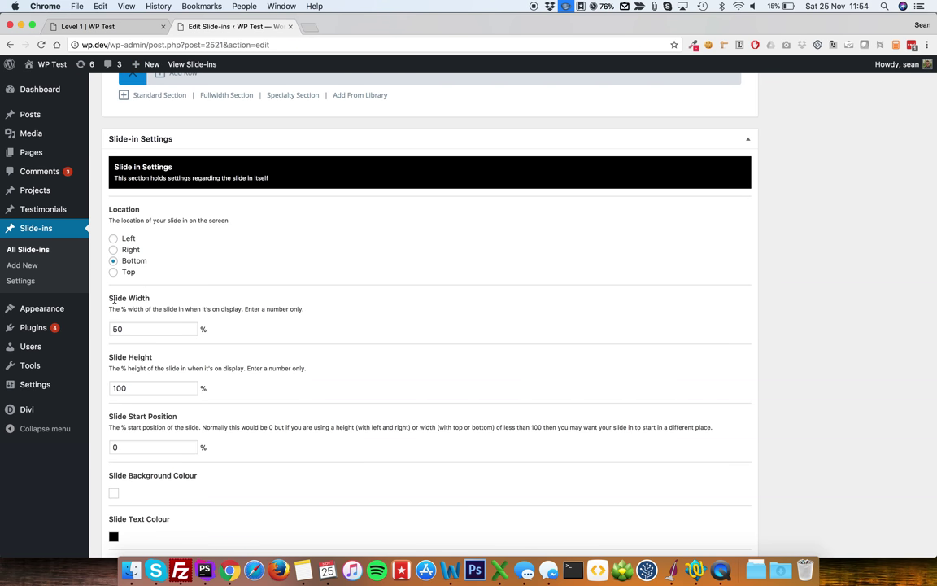
left_click(88, 26)
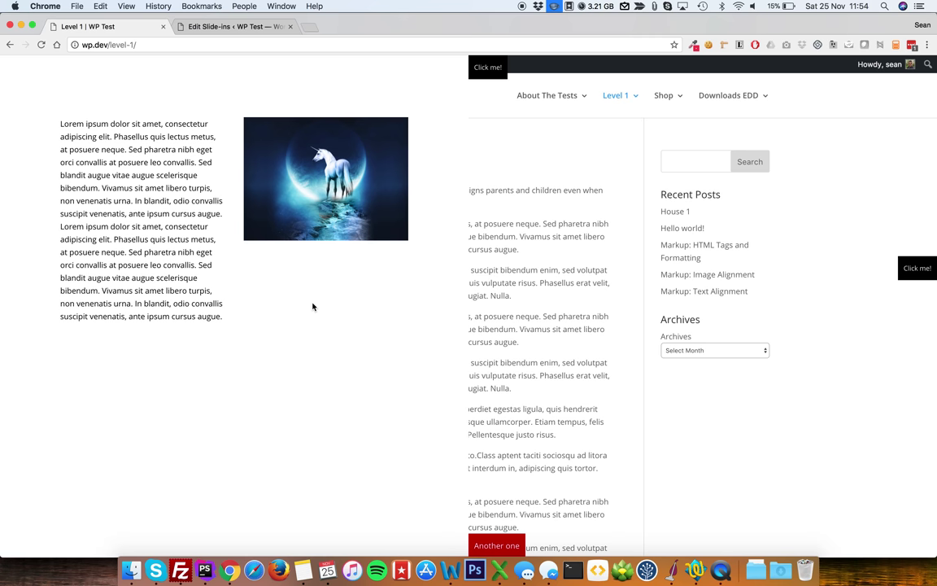
key("super+r")
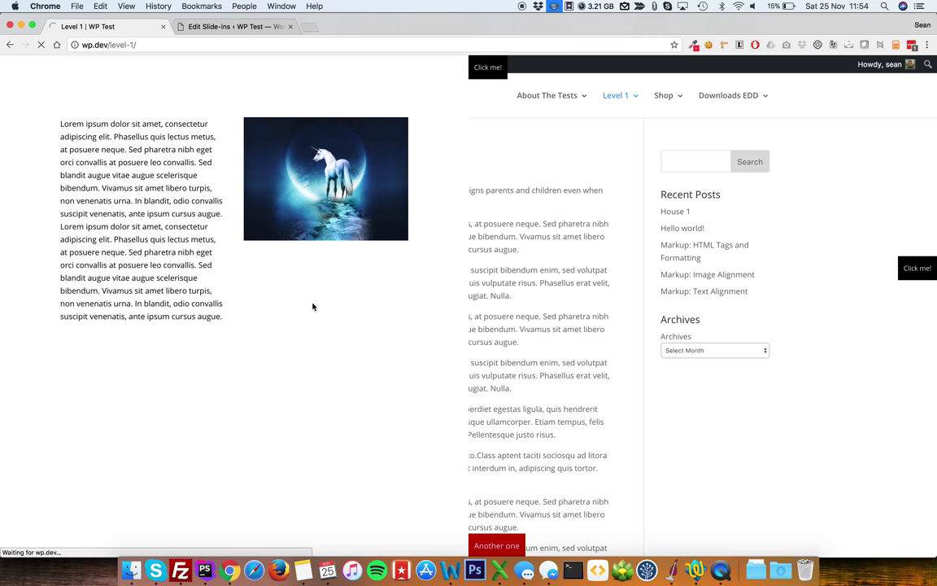
- Set the slide width of the "Example for Video" slide-in to 80%
left_click(223, 27)
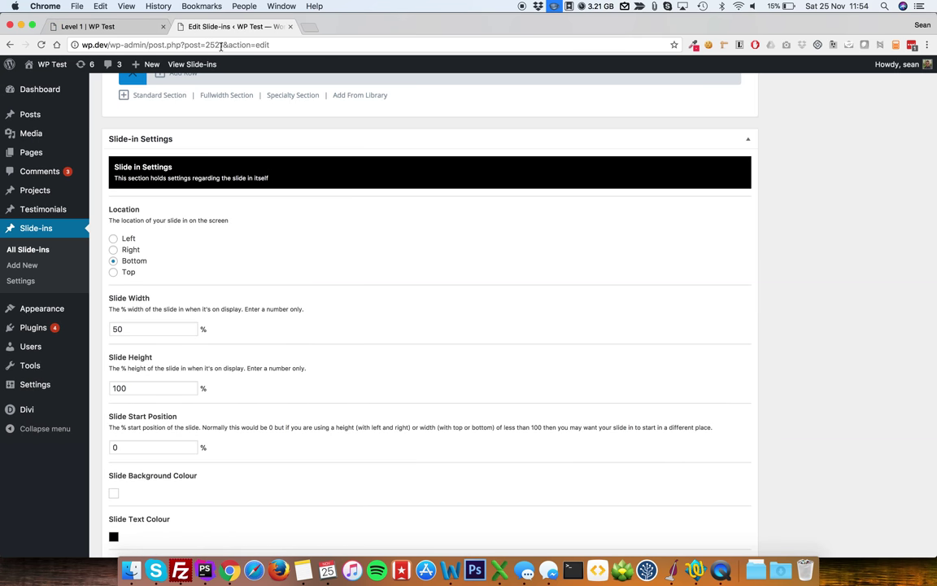
left_click(130, 327)
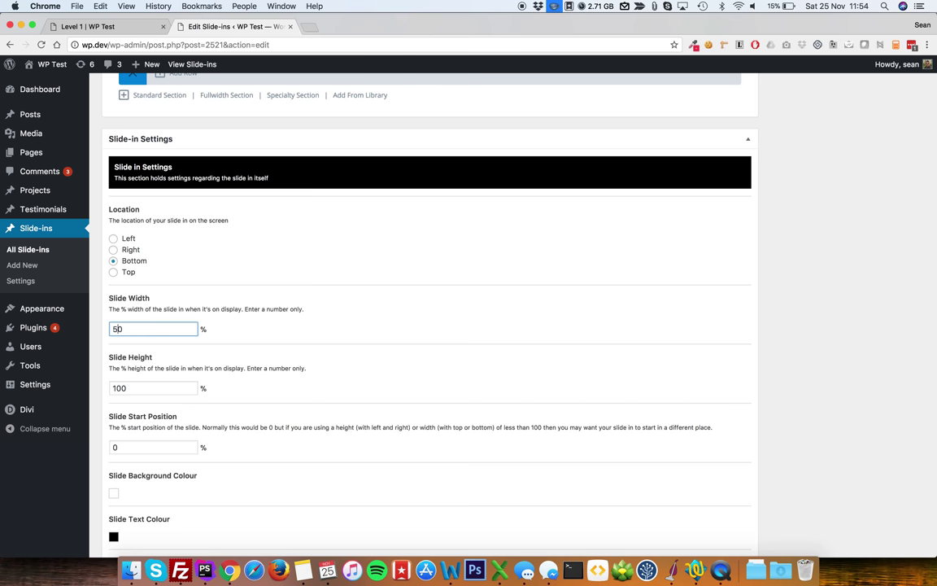
key("BackSpace")
key("BackSpace")
type("80")
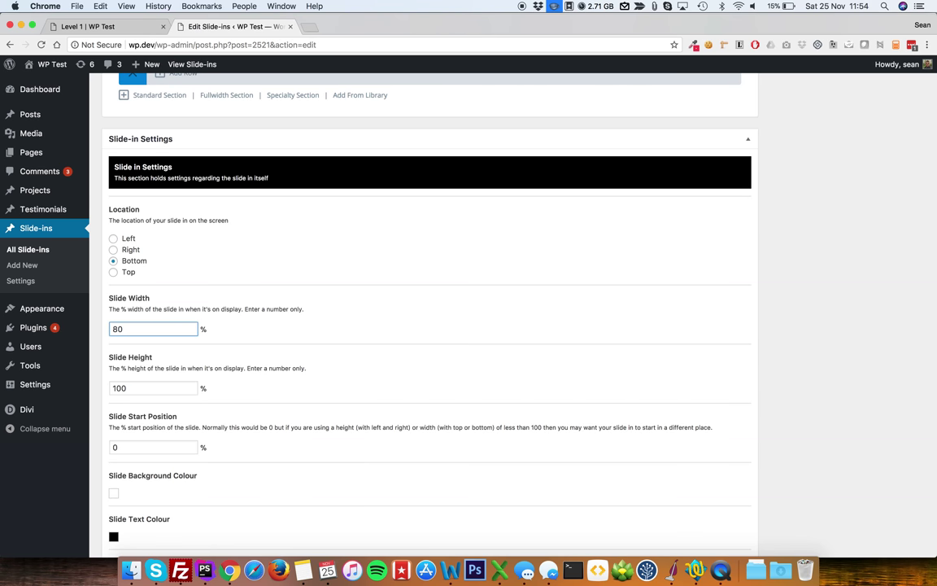
- Set the slide height to 50% and the slide start position to 1%, and update the "Example for Video" slide-in
key("Tab")
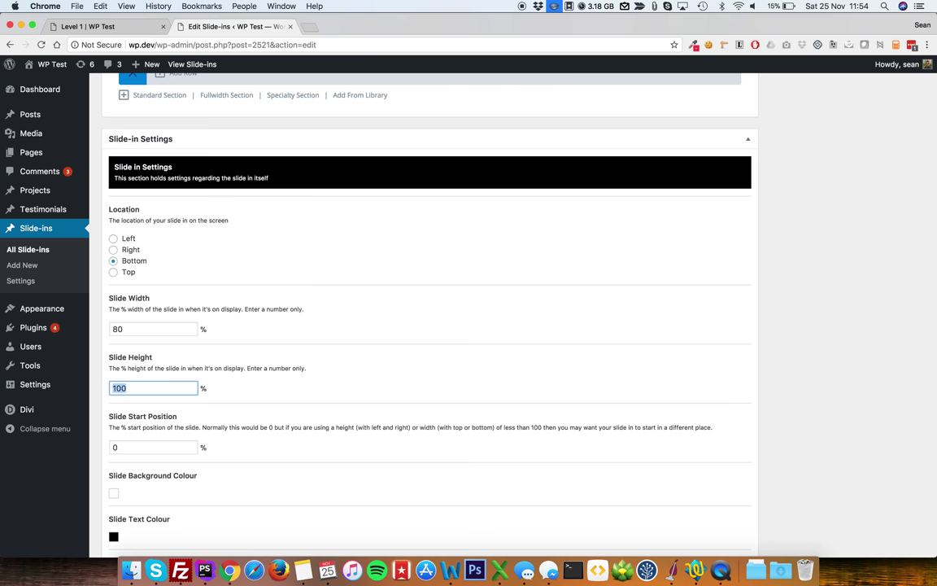
type("50")
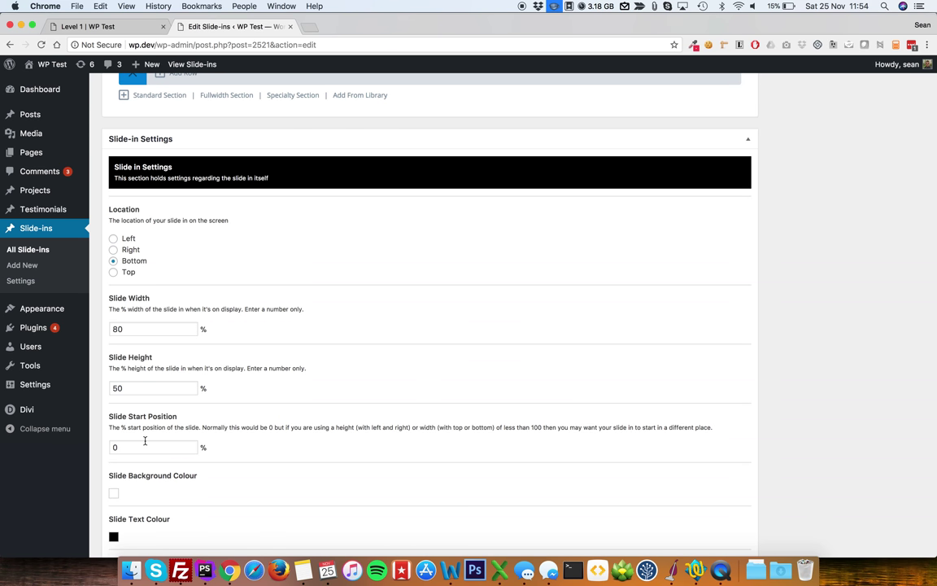
left_click(145, 443)
key("BackSpace")
type("1")
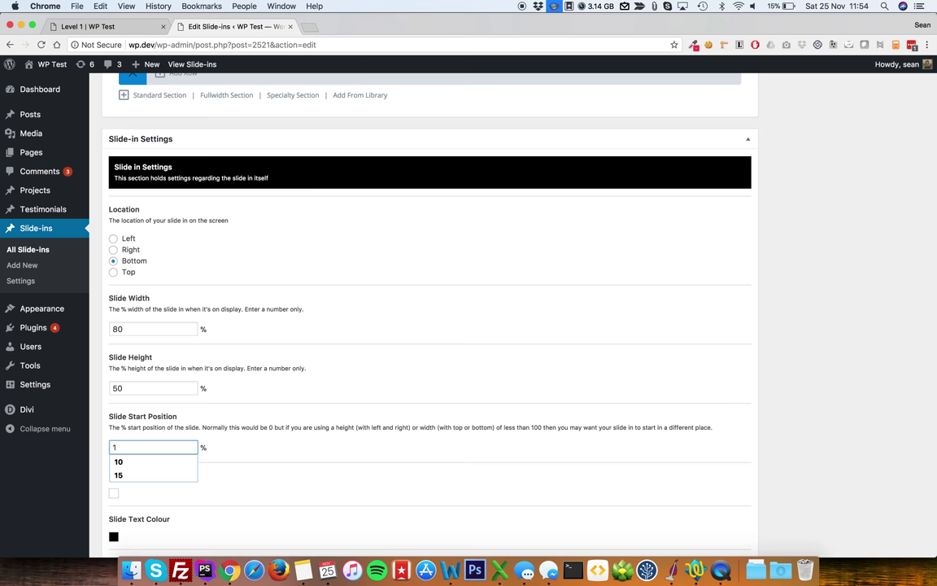
left_click(269, 445)
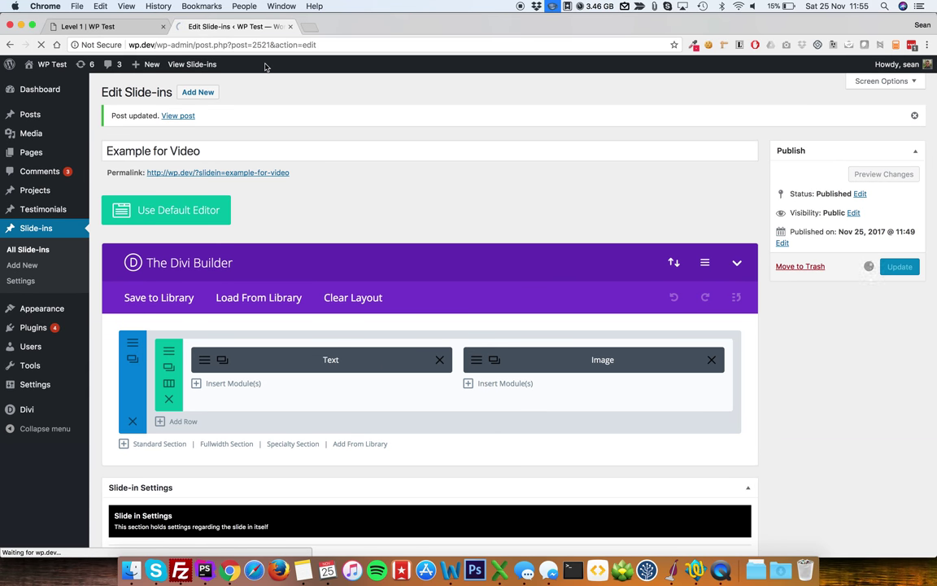
- Reload the Level 1 page, open the Unicorn! slide-in, and scroll through the text and image inside it
left_click(114, 29)
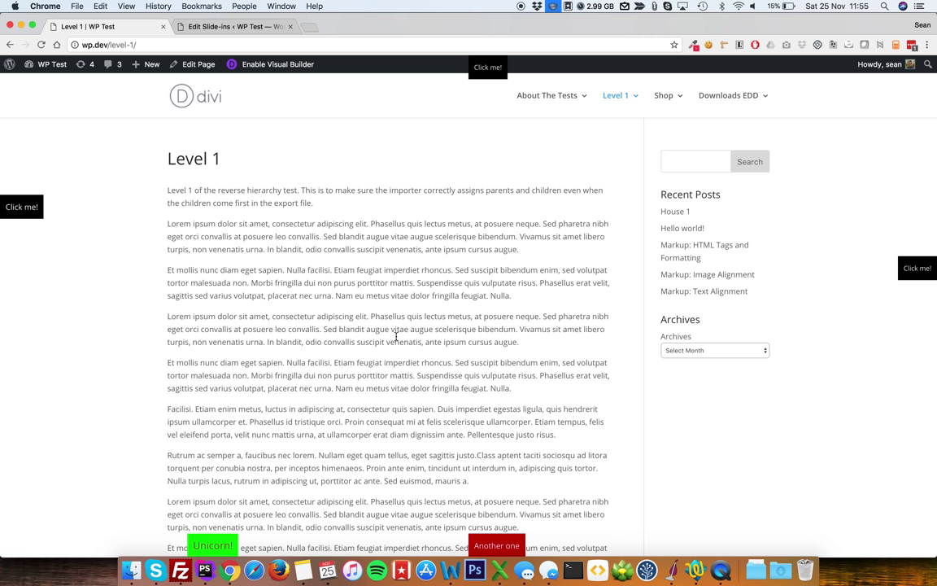
key("super+r")
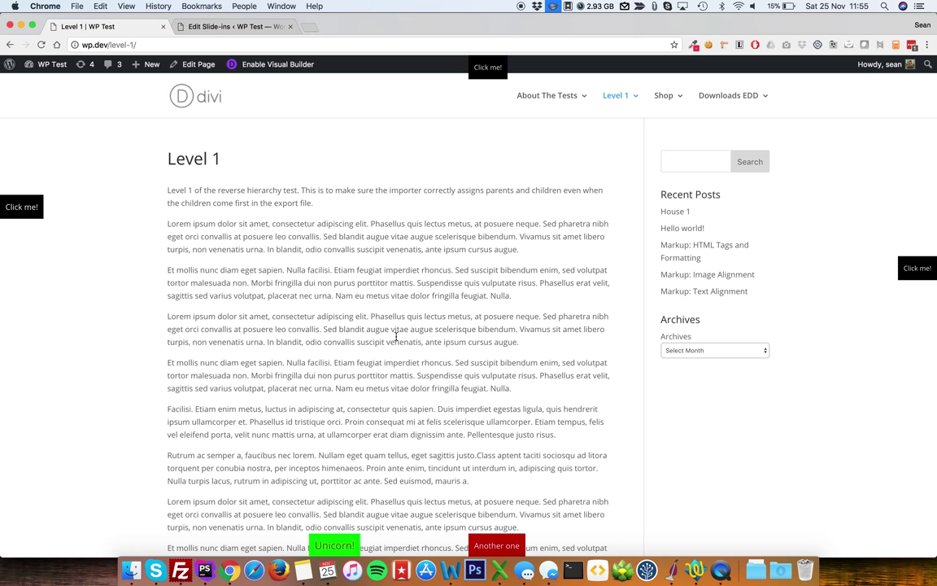
left_click(356, 543)
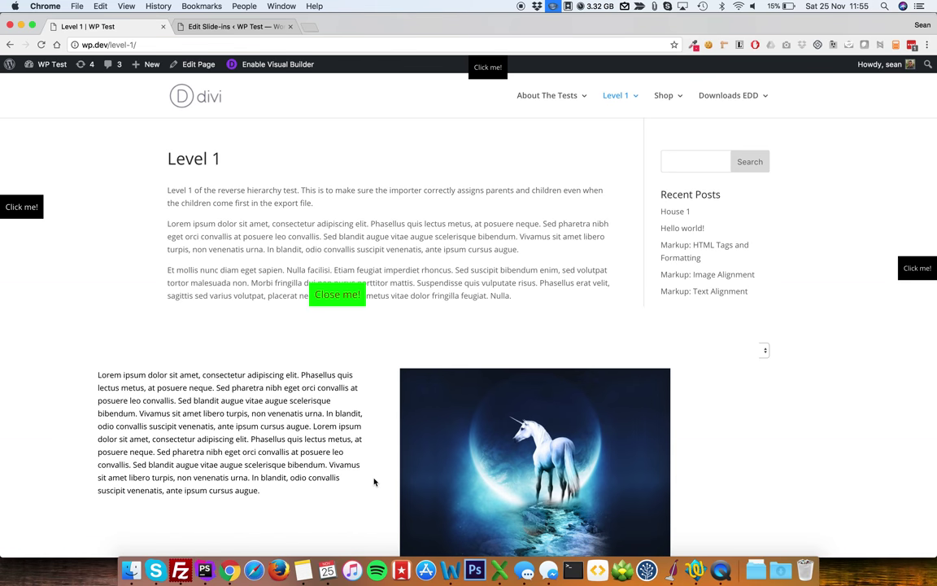
scroll(374, 483, "down", 5)
scroll(374, 483, "up", 3)
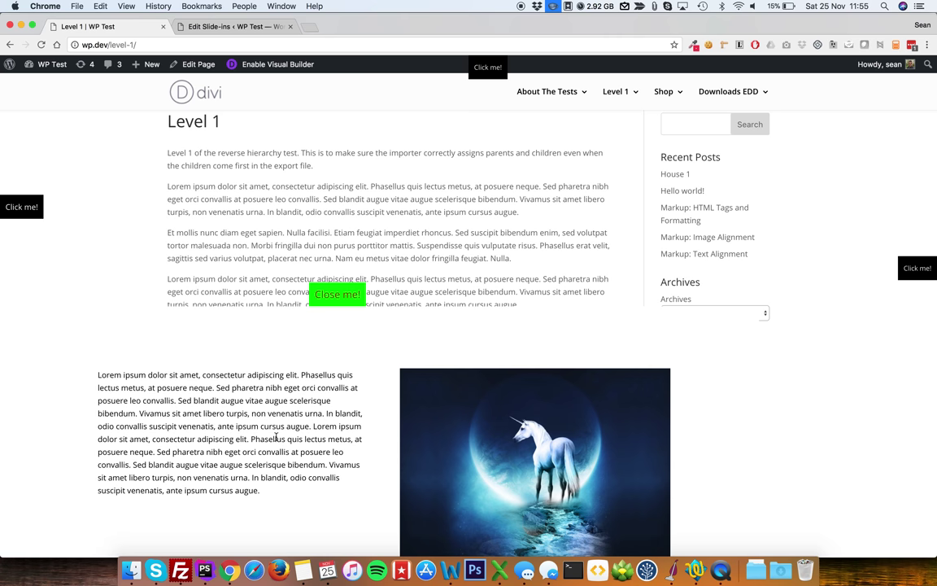
scroll(276, 437, "down", 3)
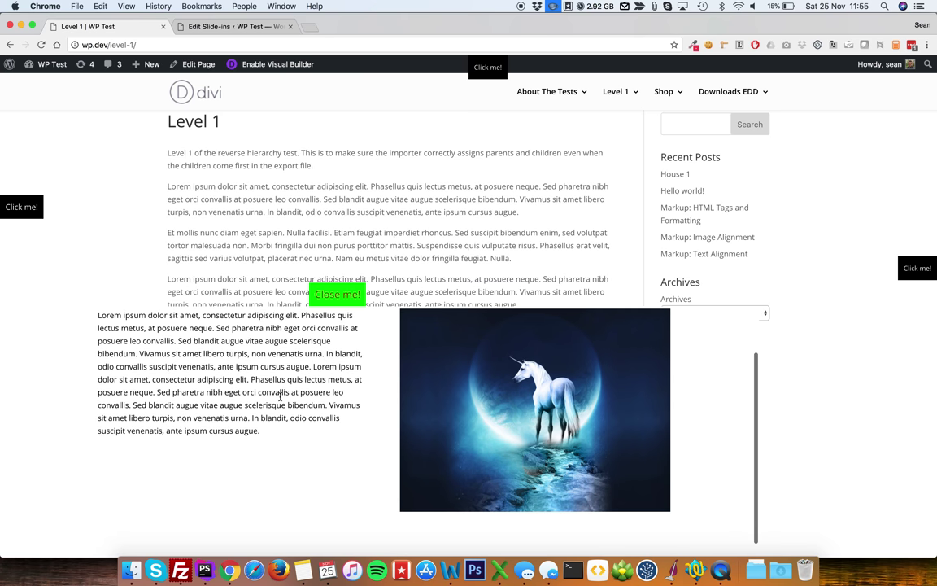
scroll(285, 382, "up", 1)
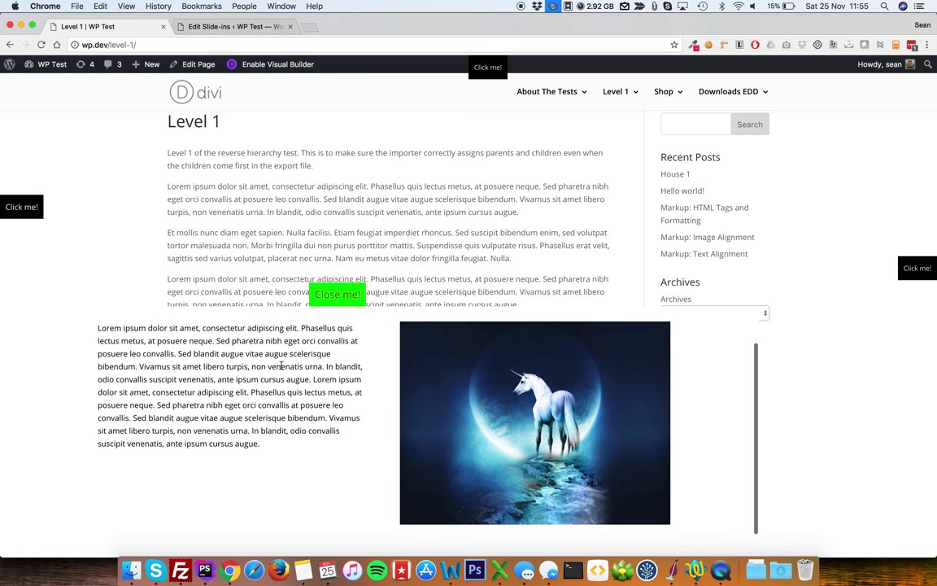
- Close the Unicorn! slide-in, and open and close the blue contact form slide-in for comparison
left_click(339, 292)
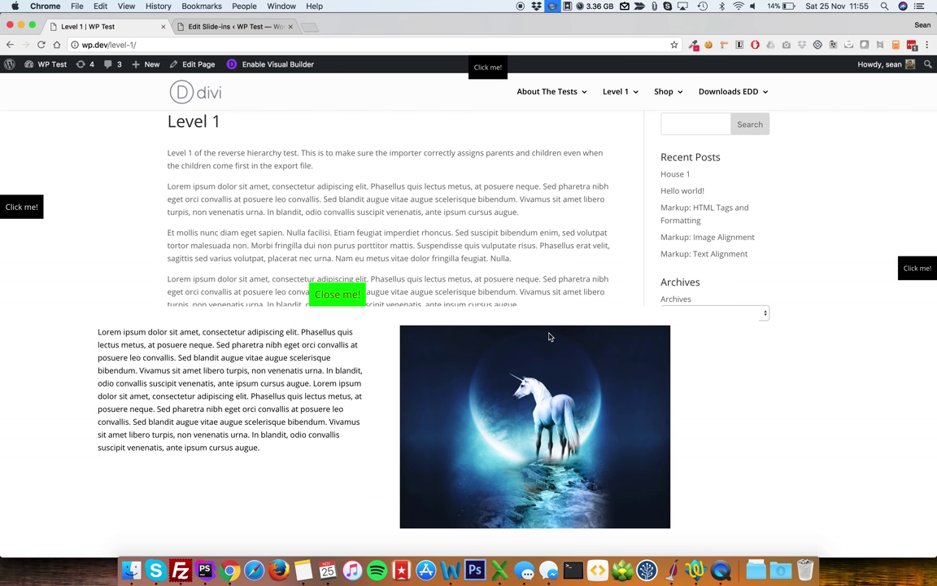
left_click(341, 295)
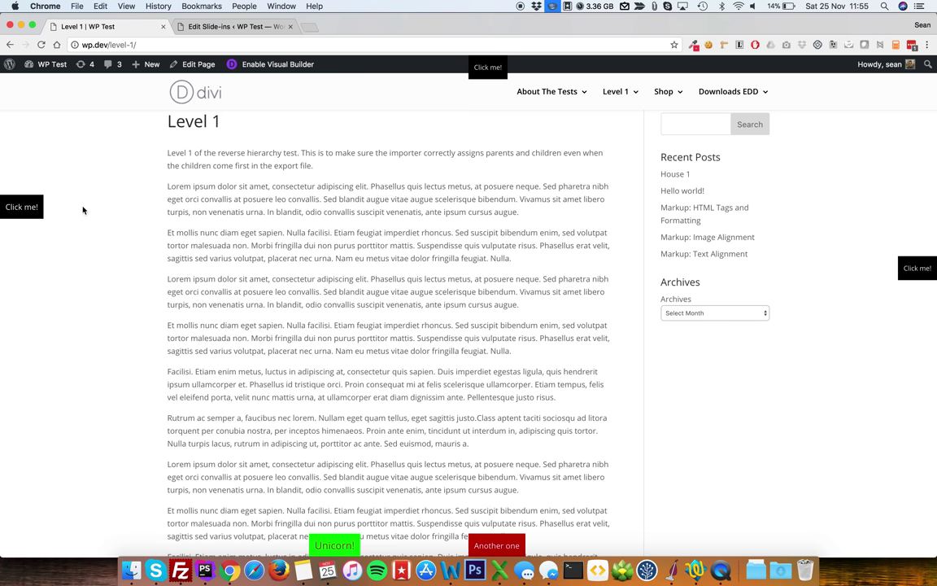
left_click(32, 209)
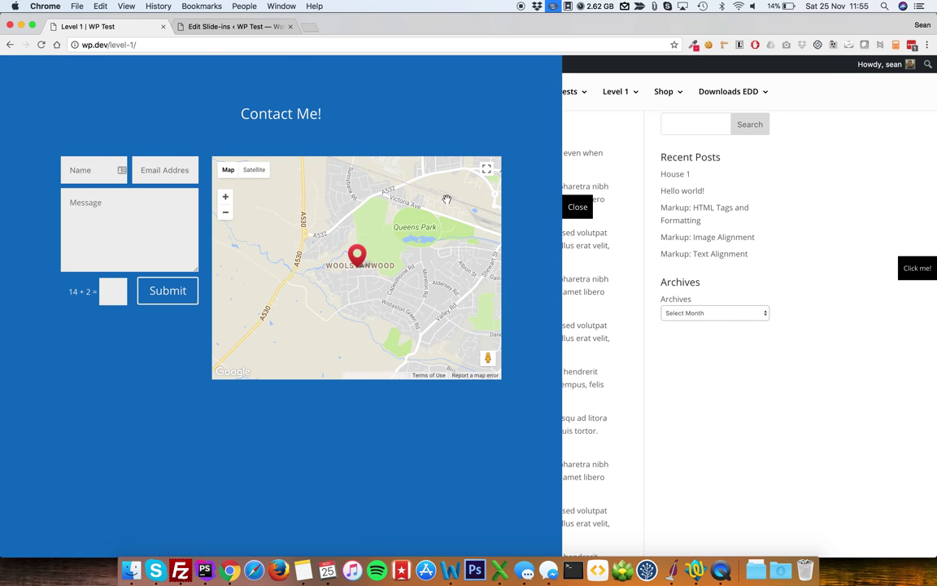
left_click(573, 209)
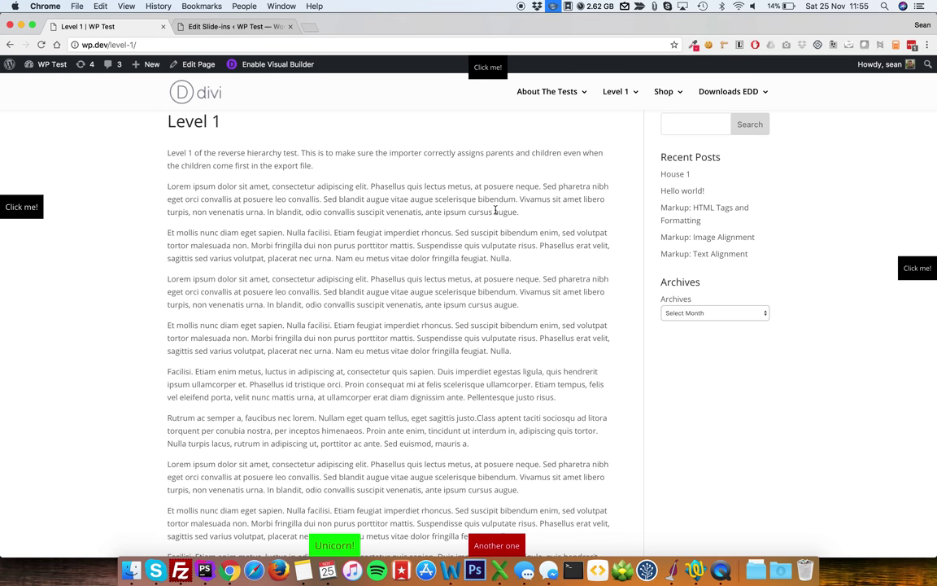